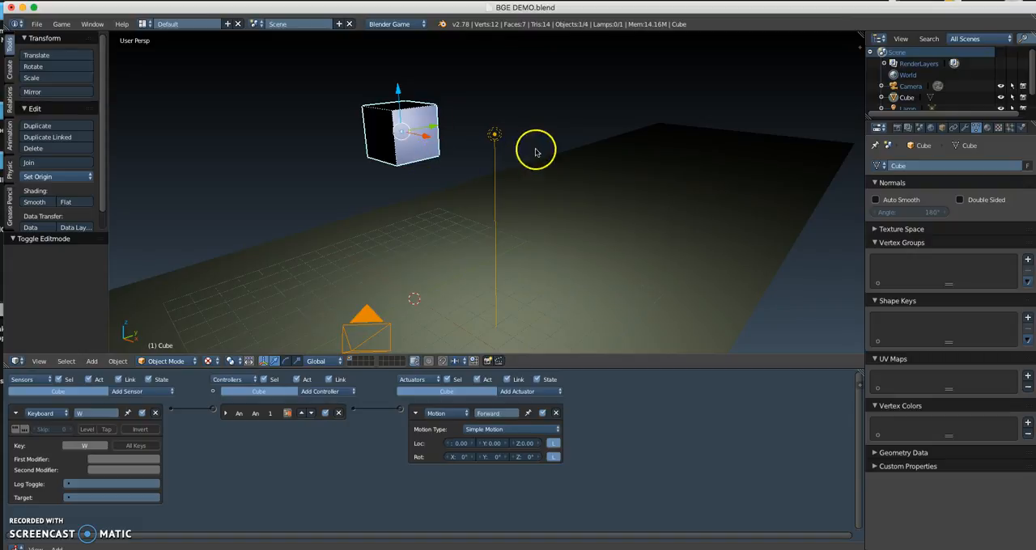
# Step: Change the scene lamp's type to Sun and save the file with the cube selected
pyautogui.rightClick(494, 136)
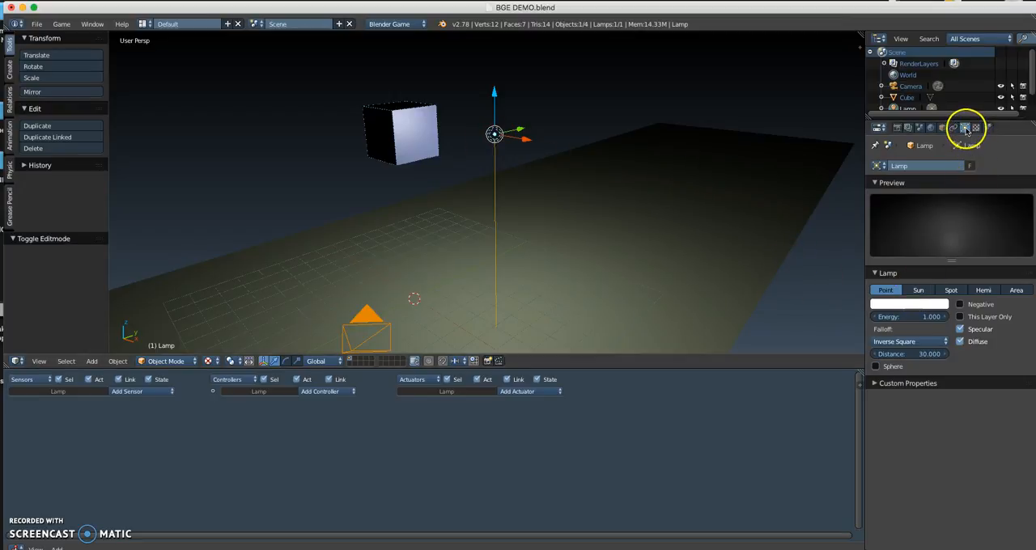
pyautogui.click(919, 290)
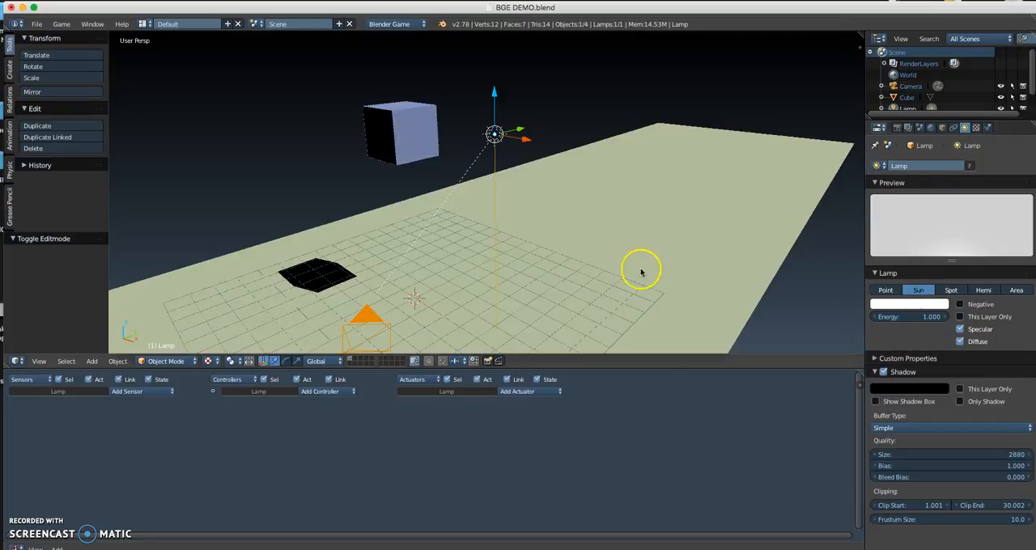
pyautogui.rightClick(400, 133)
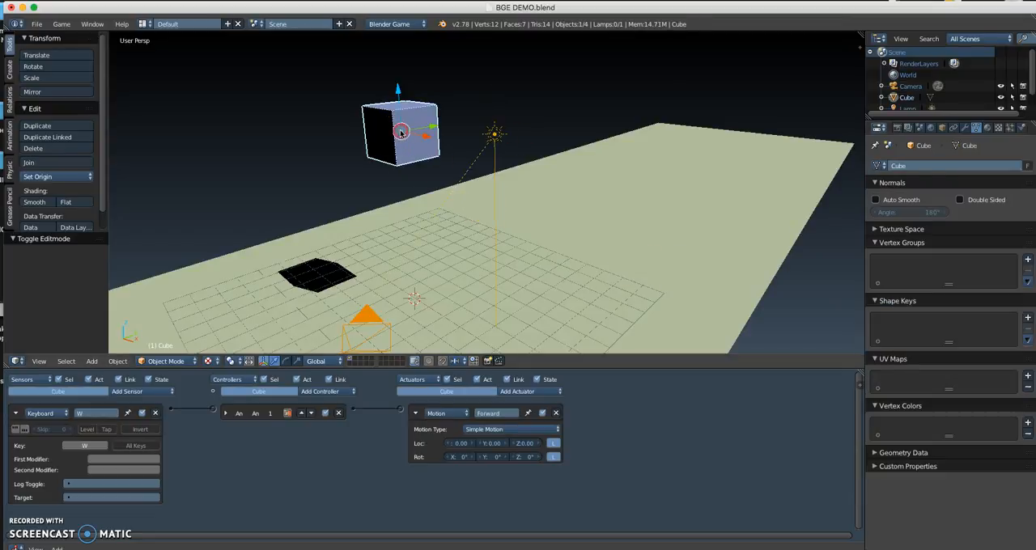
pyautogui.hotkey('ctrl', 's')
pyautogui.click(384, 176)
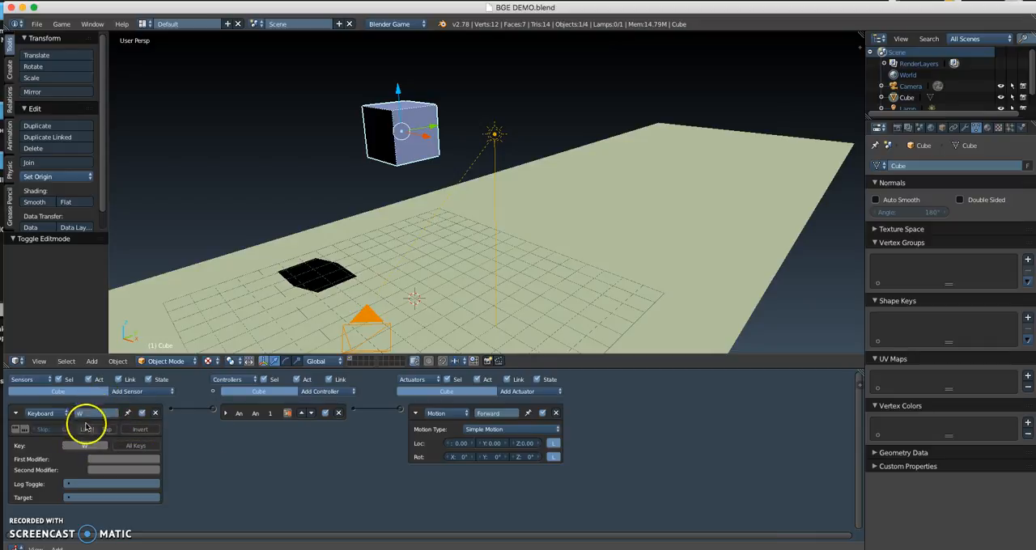
# Step: Collapse the cube's Keyboard sensor and set the Forward motion actuator's Loc Y to 0.25
pyautogui.click(15, 415)
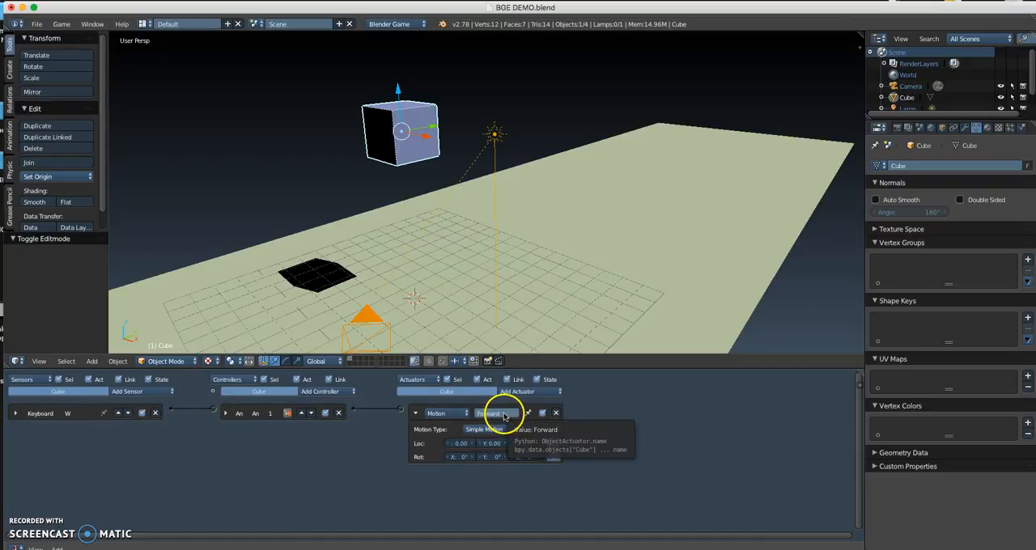
pyautogui.scroll(3, 513, 432)
pyautogui.scroll(1, 528, 437)
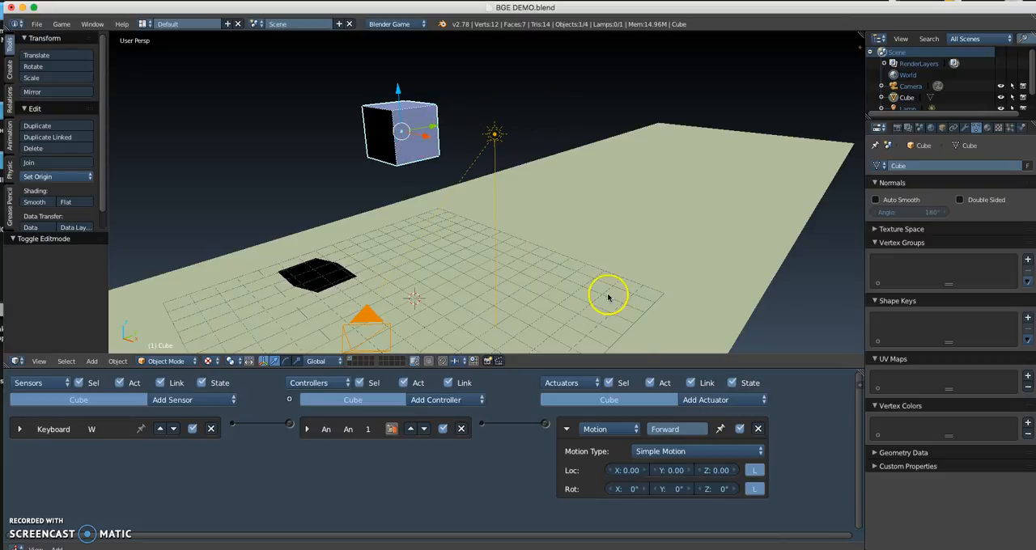
pyautogui.click(676, 473)
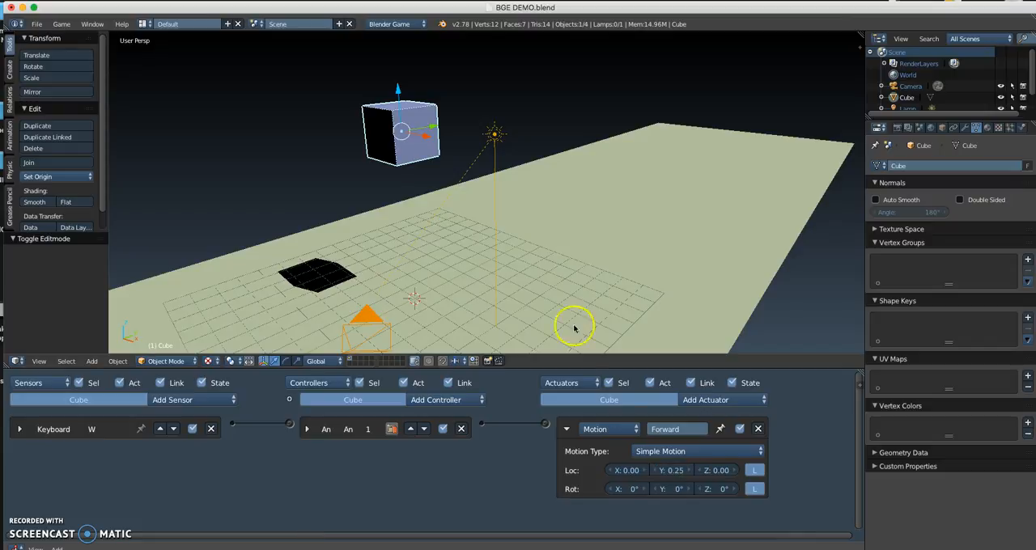
# Step: Run the game and test moving the cube forward with its keyboard control
pyautogui.press('p')
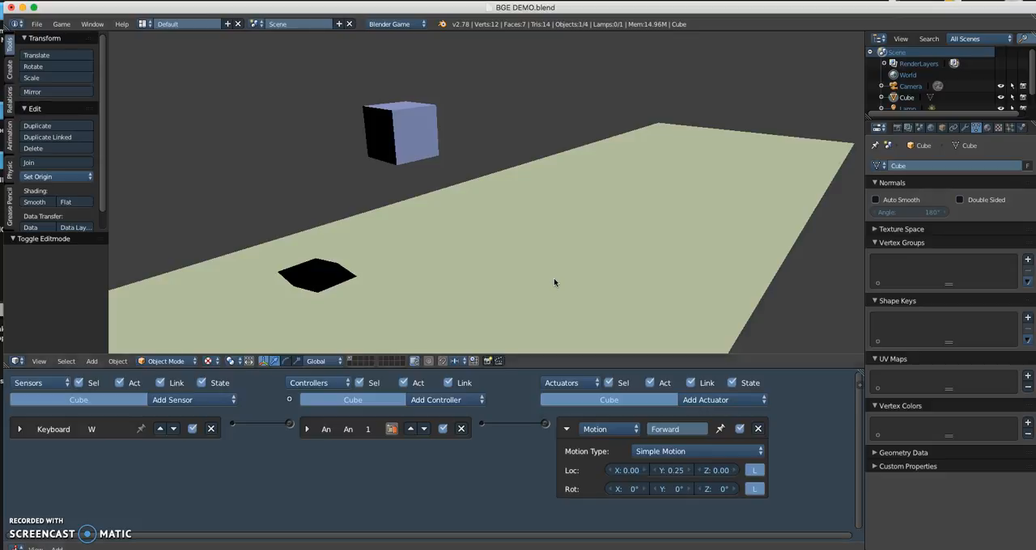
pyautogui.press('w')
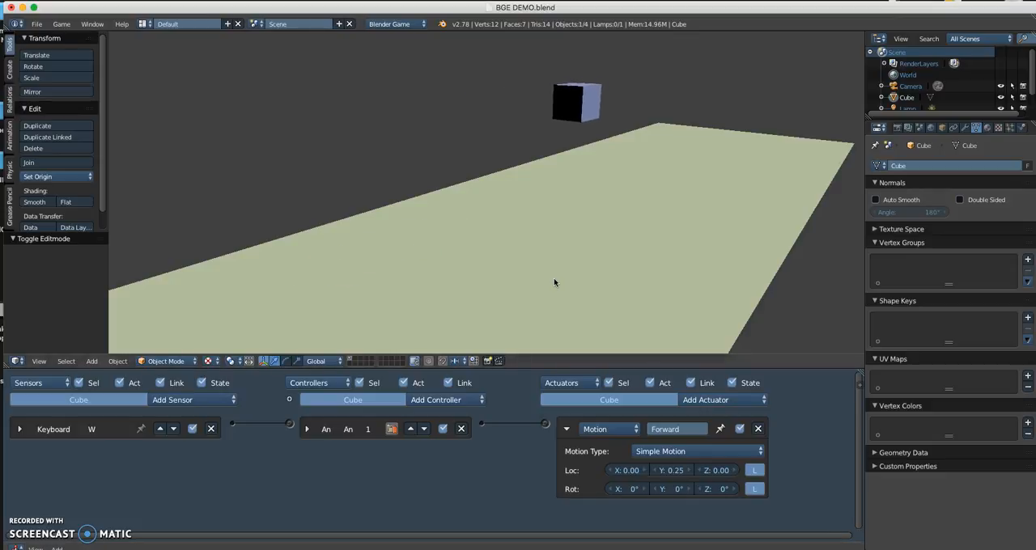
pyautogui.press('Escape')
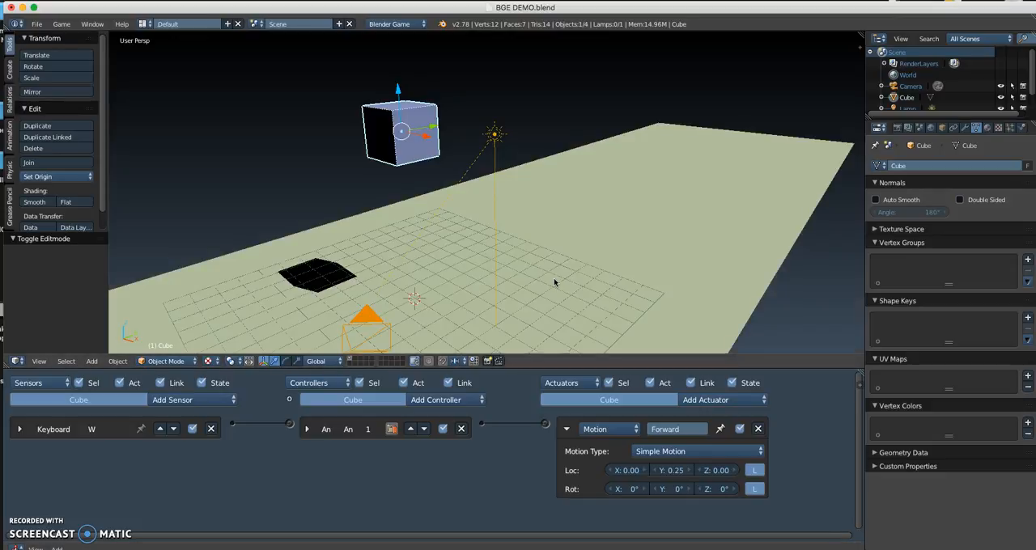
# Step: Set the cube's physics type to Dynamic
pyautogui.click(1021, 127)
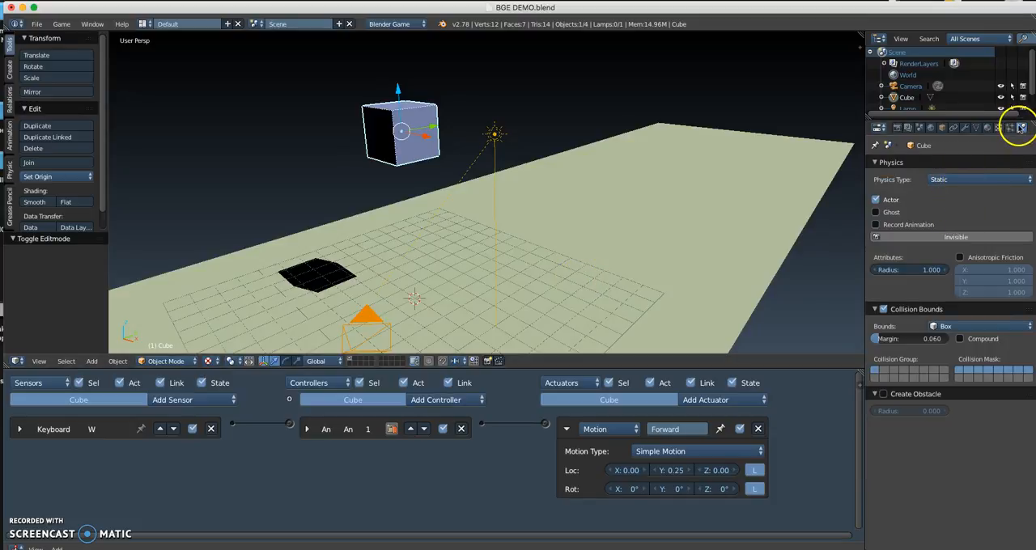
pyautogui.click(939, 183)
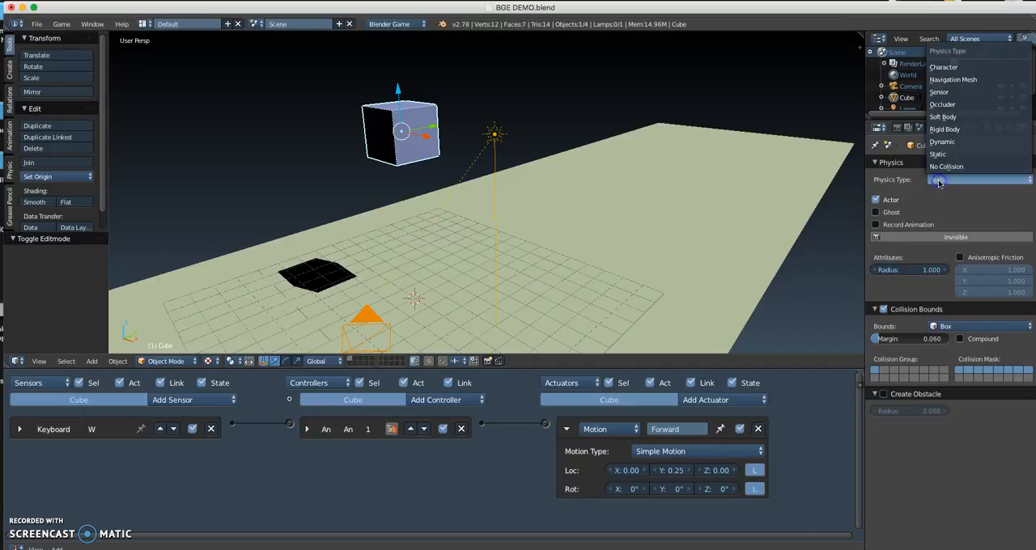
pyautogui.click(944, 144)
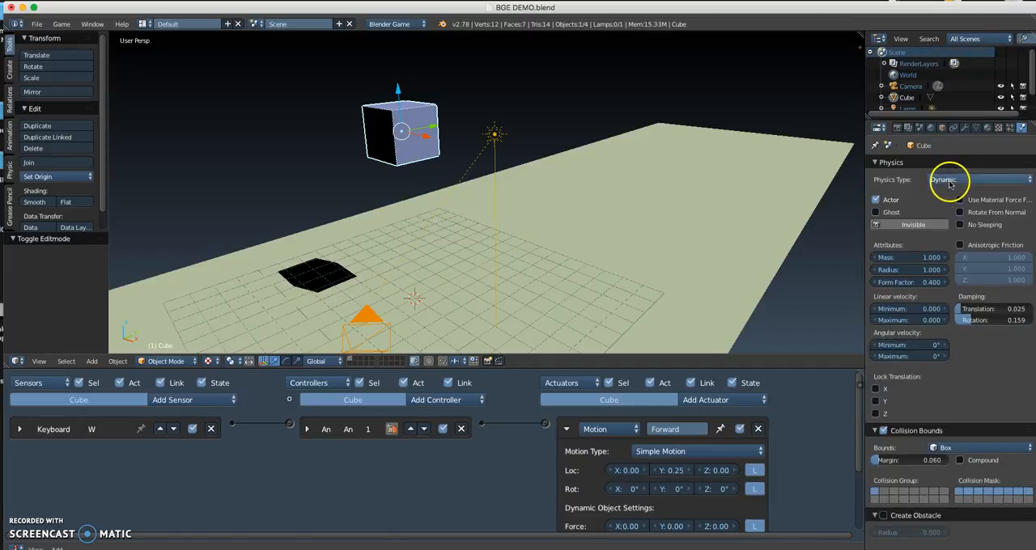
pyautogui.click(951, 183)
pyautogui.click(943, 144)
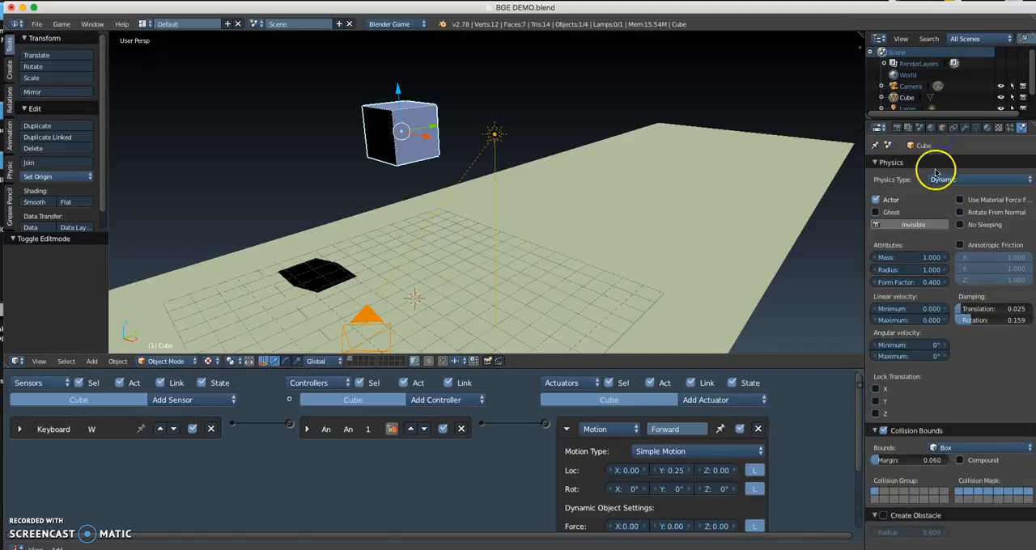
# Step: Run the game and drive the dynamic cube forward along the ground plane
pyautogui.press('p')
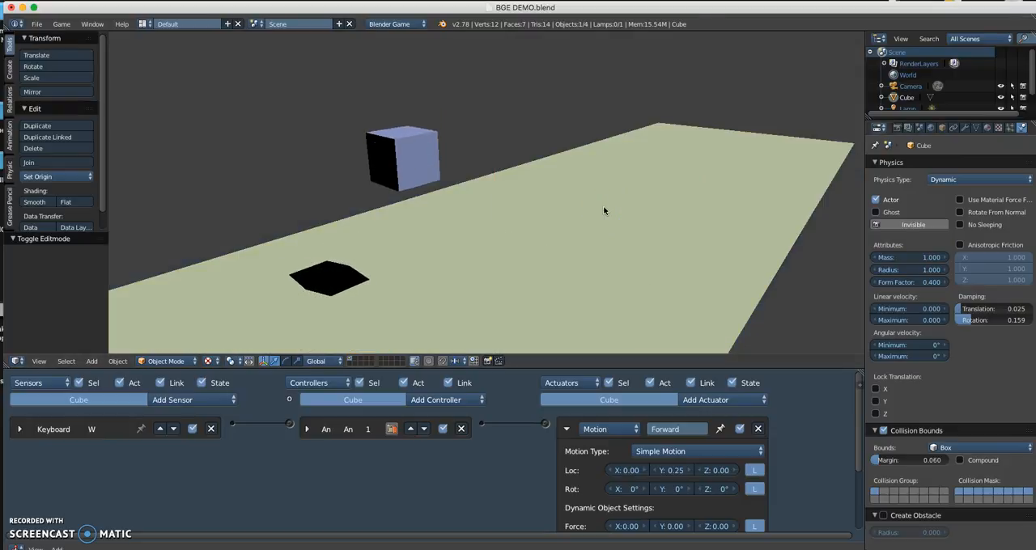
pyautogui.press('w')
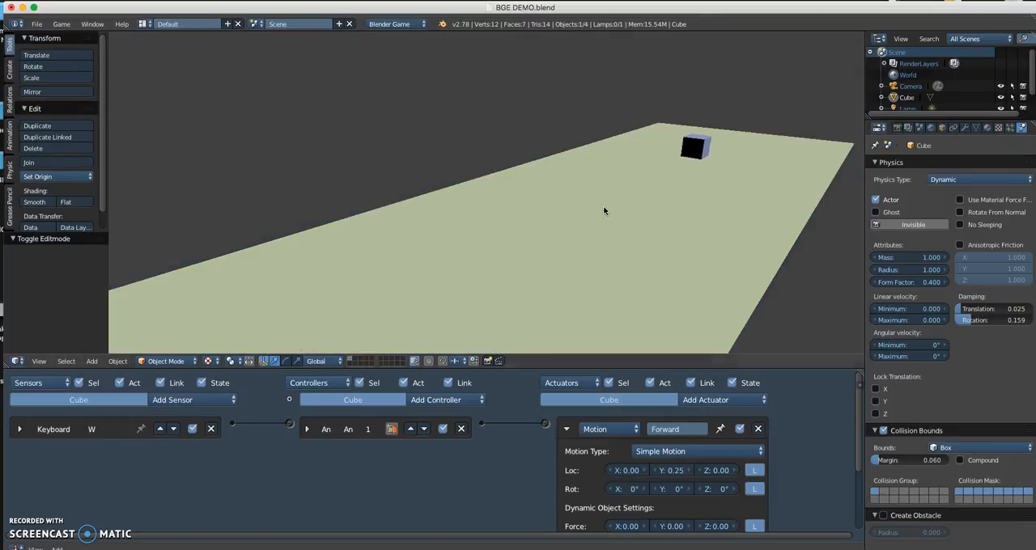
pyautogui.press('Escape')
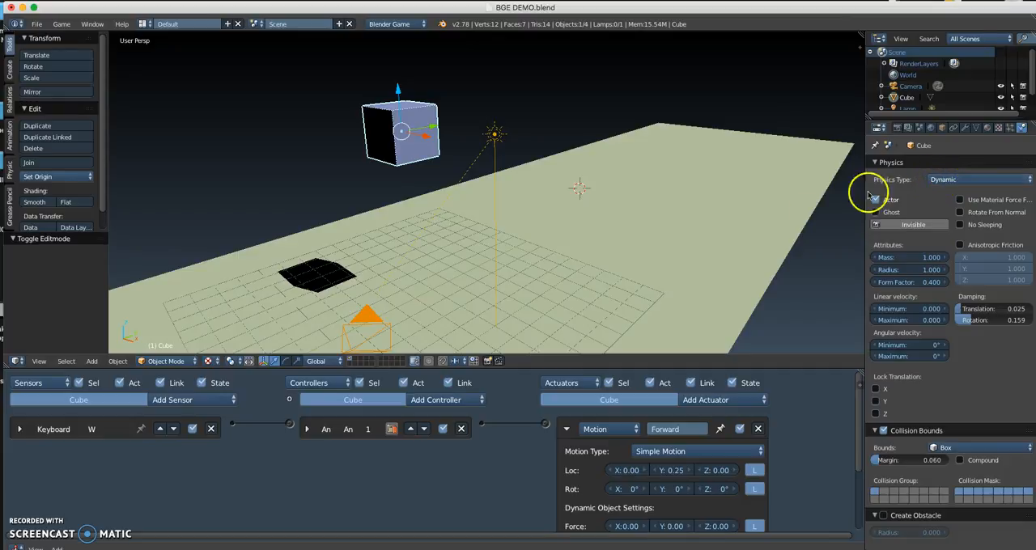
# Step: Review the Forward actuator's dynamic object settings and test the cube's motion in the game
pyautogui.scroll(-3, 493, 469)
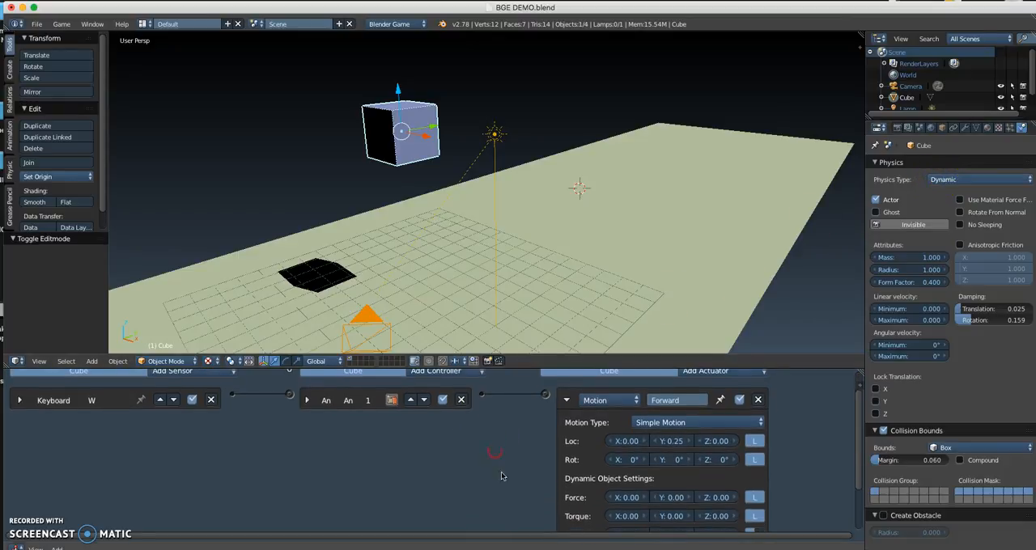
pyautogui.scroll(-1, 511, 457)
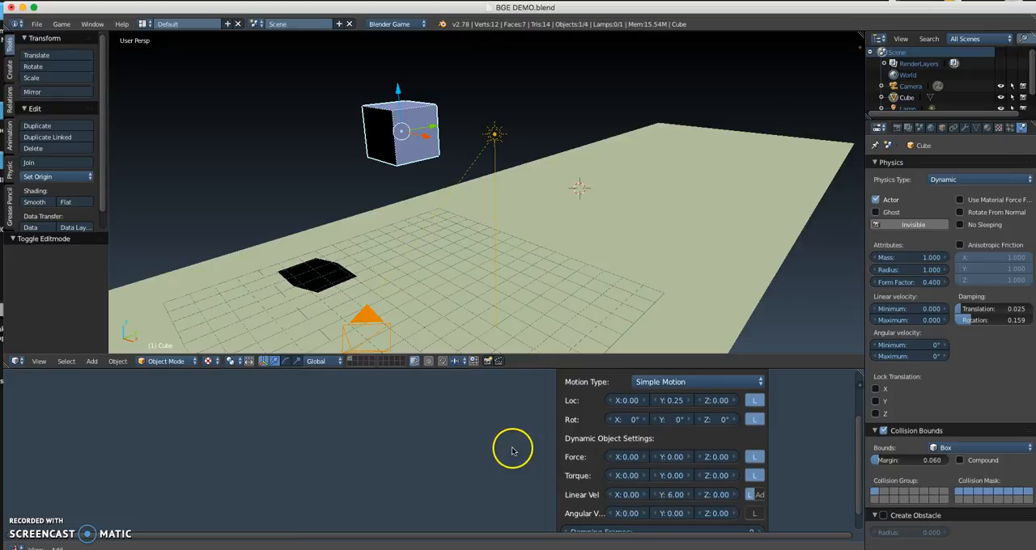
pyautogui.scroll(1, 512, 451)
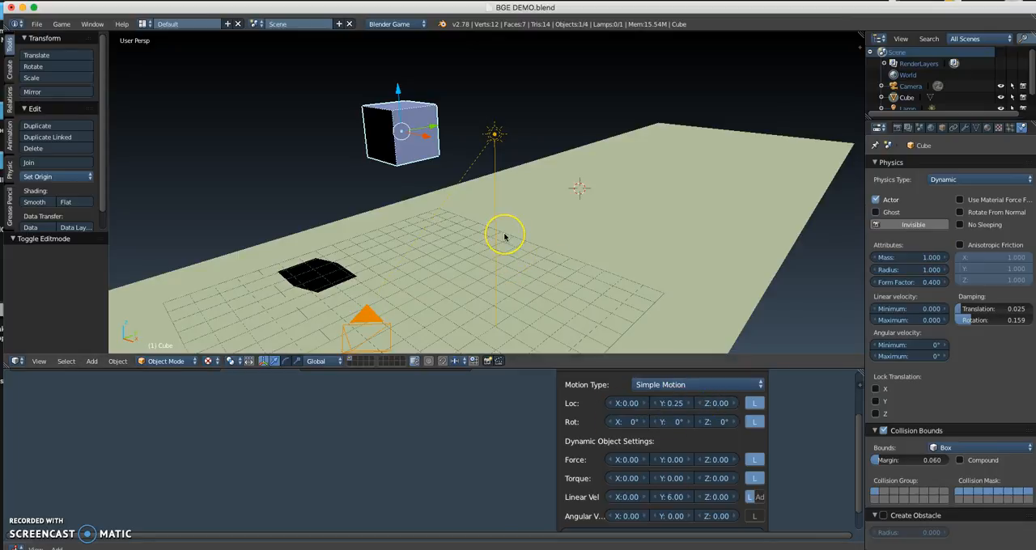
pyautogui.press('p')
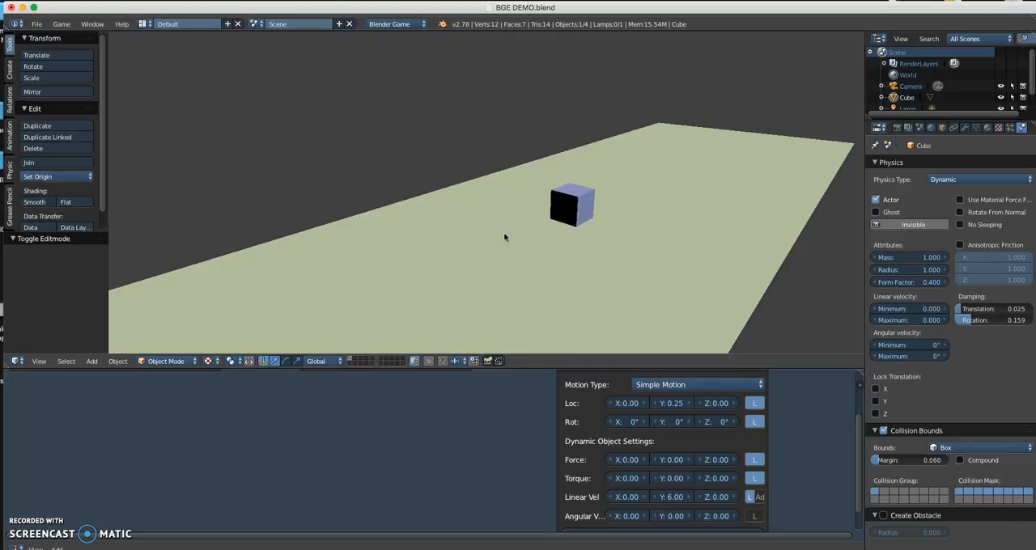
pyautogui.press('Escape')
# Step: Set the Forward actuator's Linear Velocity Y to 0.00
pyautogui.click(671, 497)
pyautogui.write('0')
pyautogui.click(443, 270)
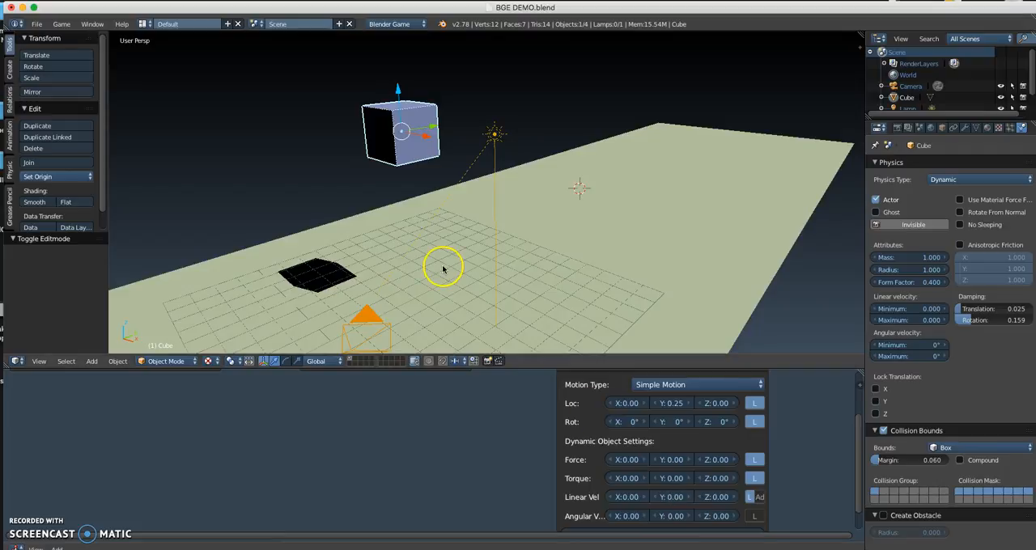
# Step: Run the game and move the cube repeatedly forward to test location-based motion without linear velocity
pyautogui.press('p')
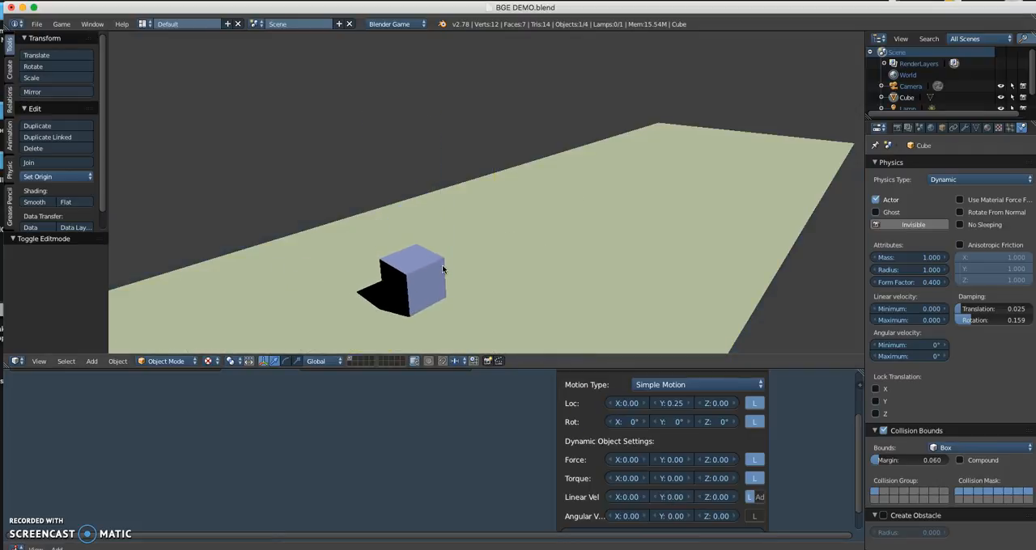
pyautogui.press('Up')
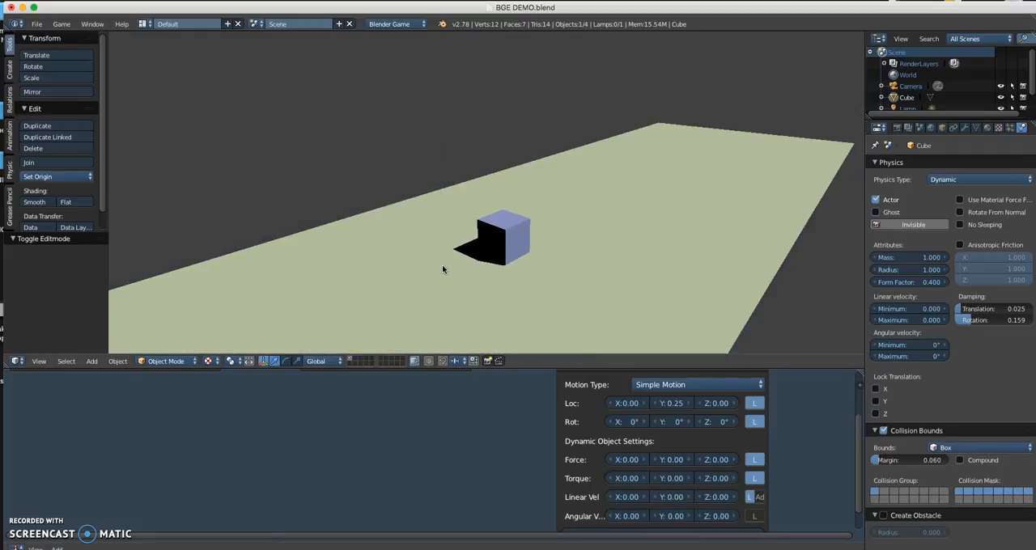
pyautogui.press('Up')
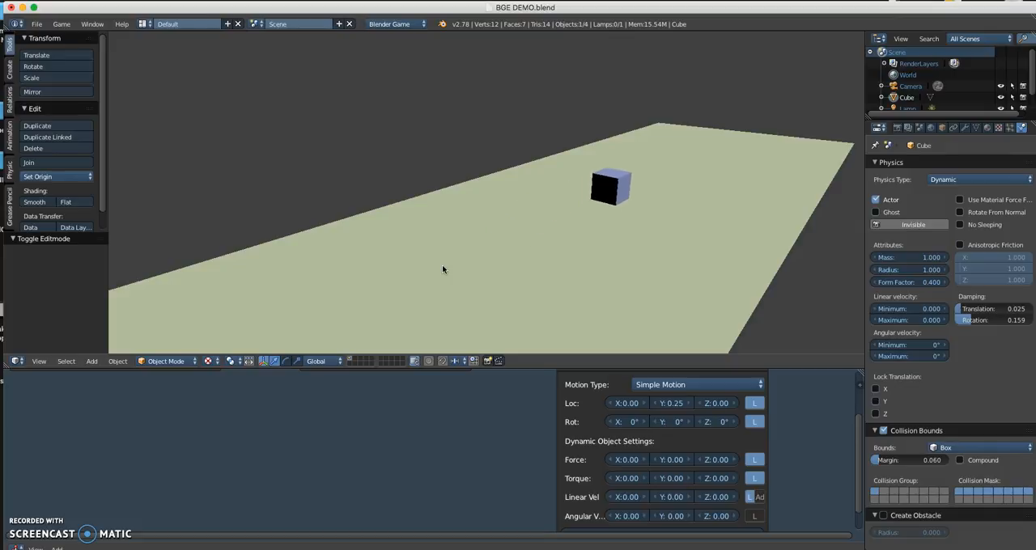
pyautogui.press('Up')
pyautogui.press('Up')
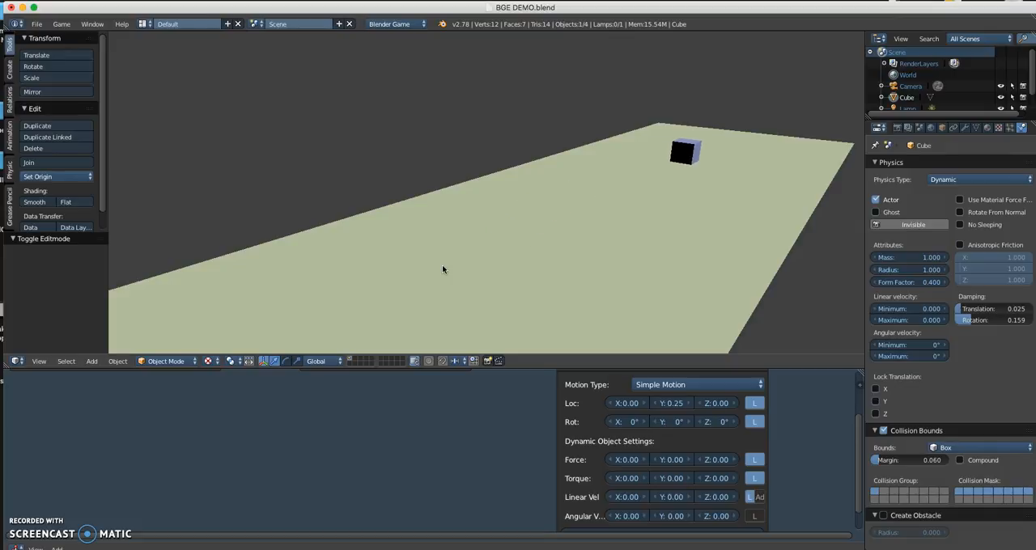
pyautogui.press('Escape')
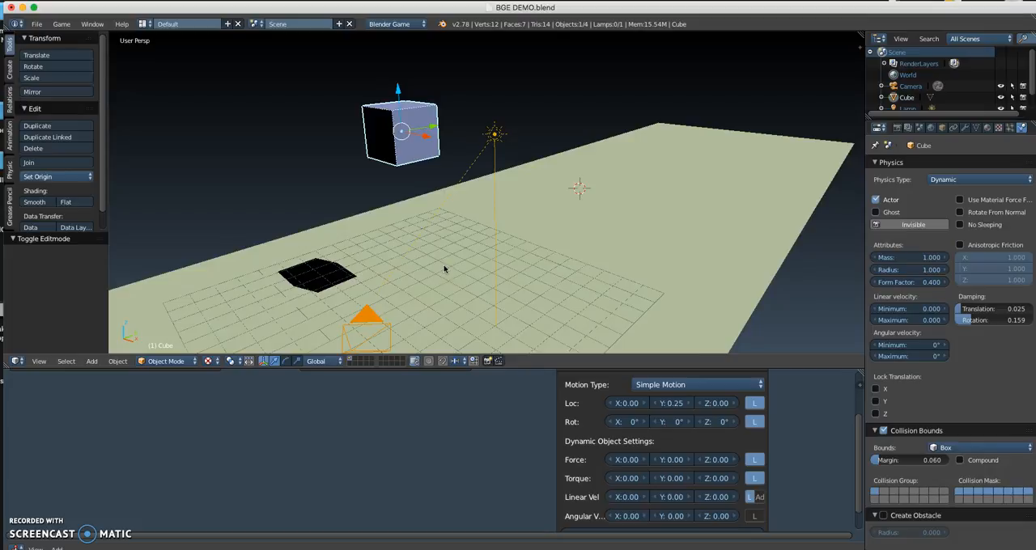
# Step: Set the Forward actuator's Loc Y to 0.00 and its Force Y to 1.00
pyautogui.click(664, 405)
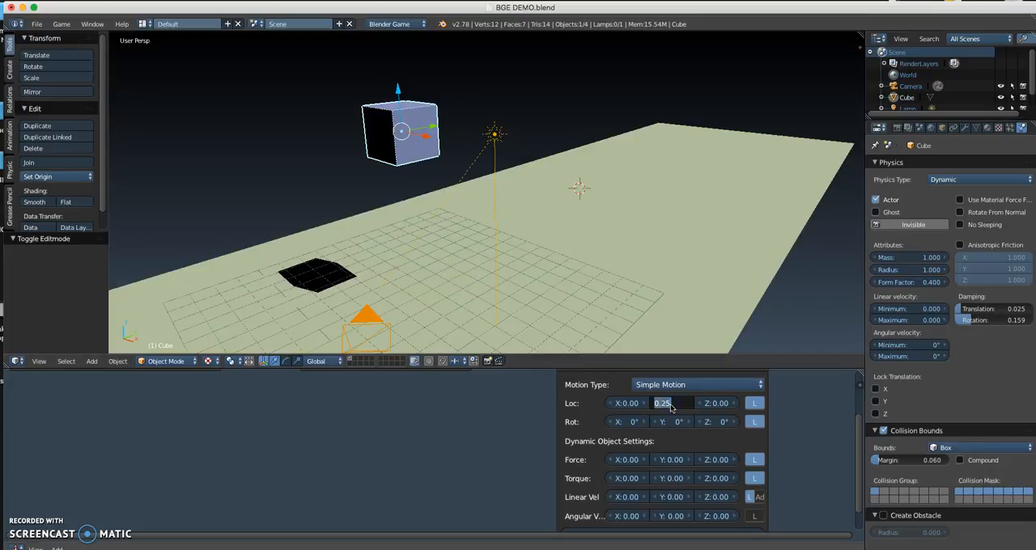
pyautogui.click(608, 449)
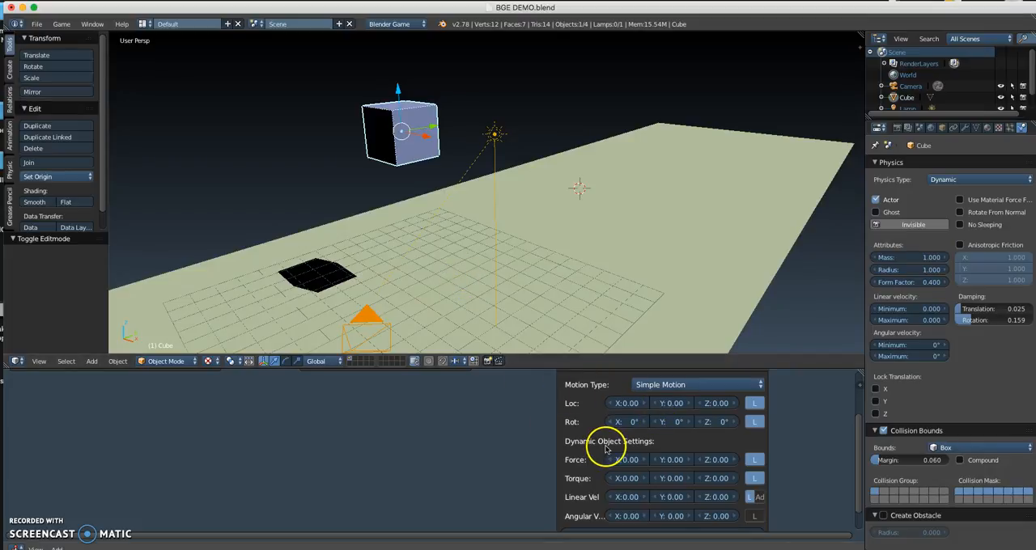
pyautogui.scroll(3, 555, 475)
pyautogui.moveTo(559, 473); pyautogui.dragTo(490, 394, button='middle')
pyautogui.moveTo(556, 441); pyautogui.dragTo(493, 447, button='middle')
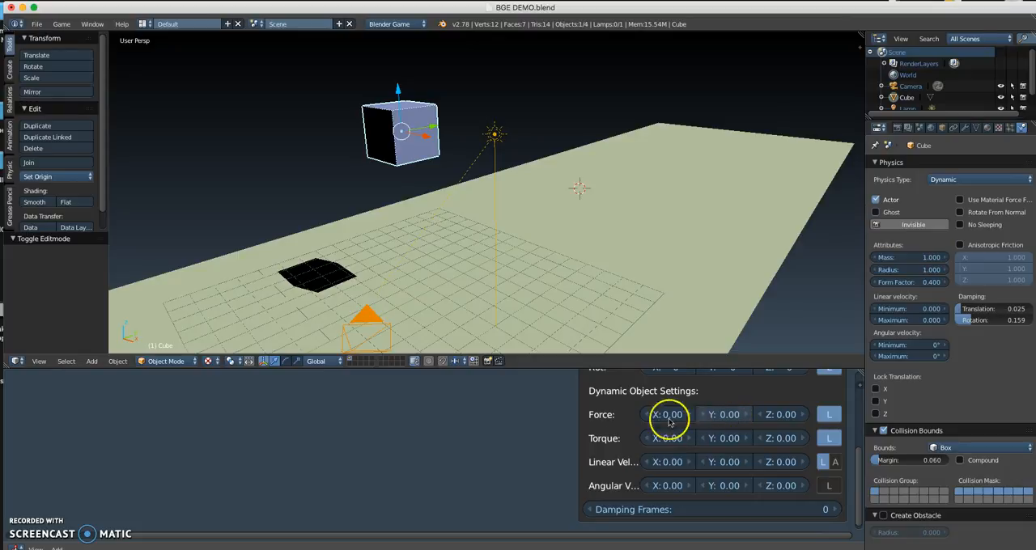
pyautogui.click(730, 418)
pyautogui.press('Return')
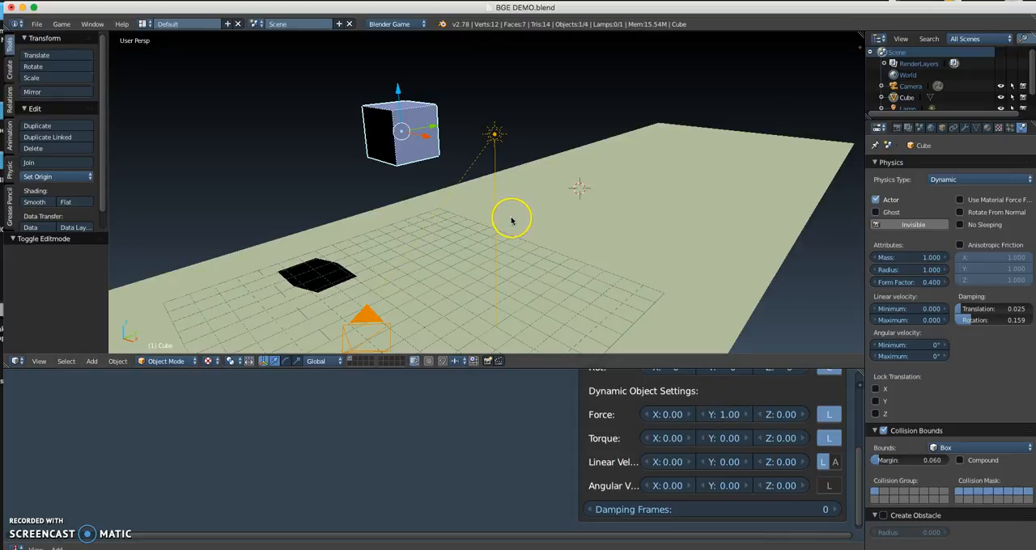
# Step: Test the cube in the game before and after setting the Forward actuator's Force Y to 20.00
pyautogui.press('p')
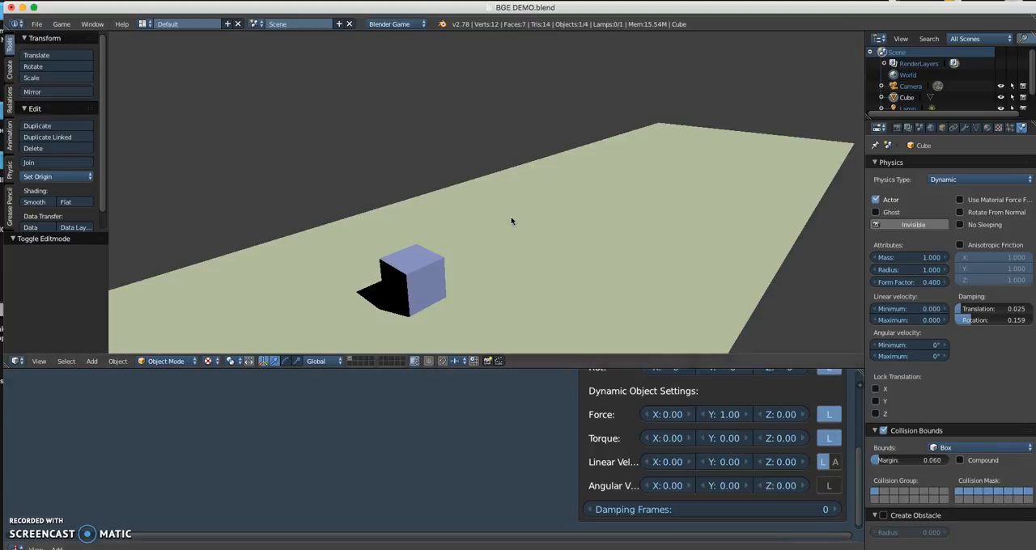
pyautogui.press('Escape')
pyautogui.click(726, 413)
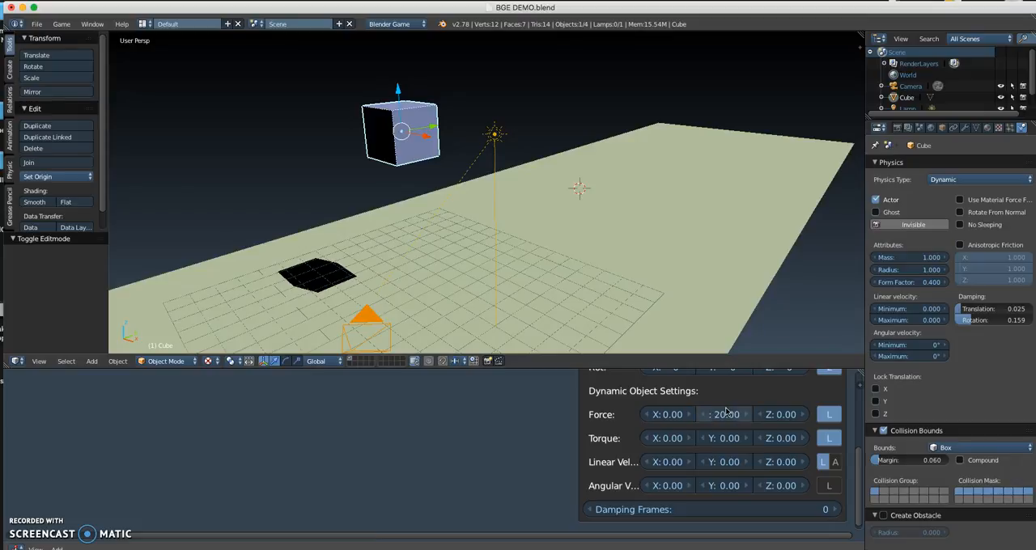
pyautogui.click(612, 289)
pyautogui.press('p')
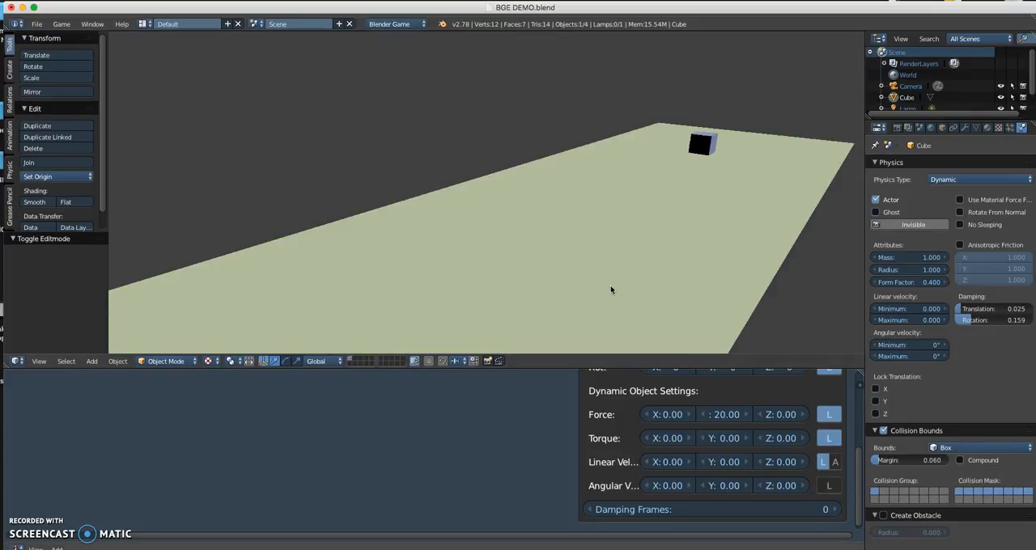
pyautogui.press('Escape')
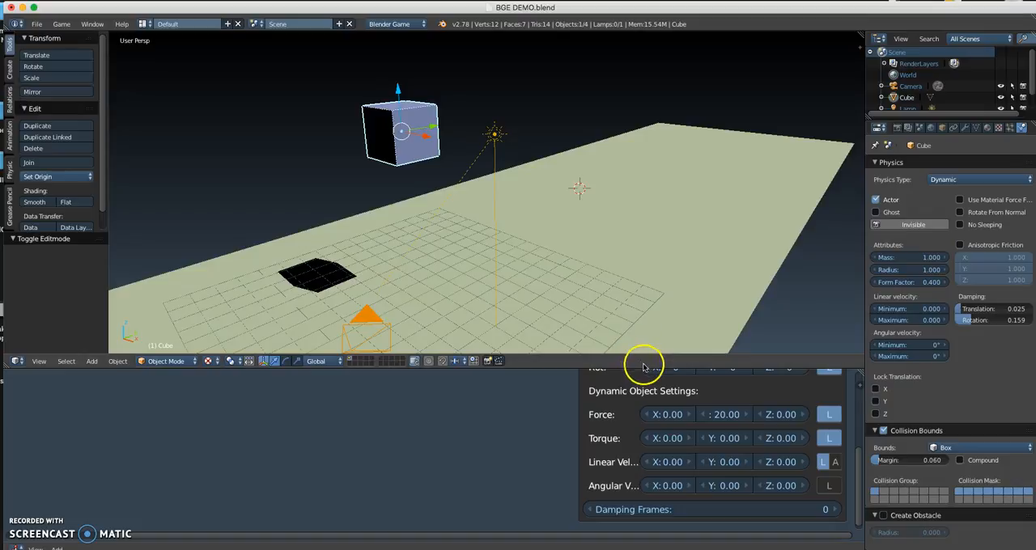
# Step: Set the Forward actuator's Force Y to 0.00 and its Linear Velocity Y to 1.00
pyautogui.click(717, 414)
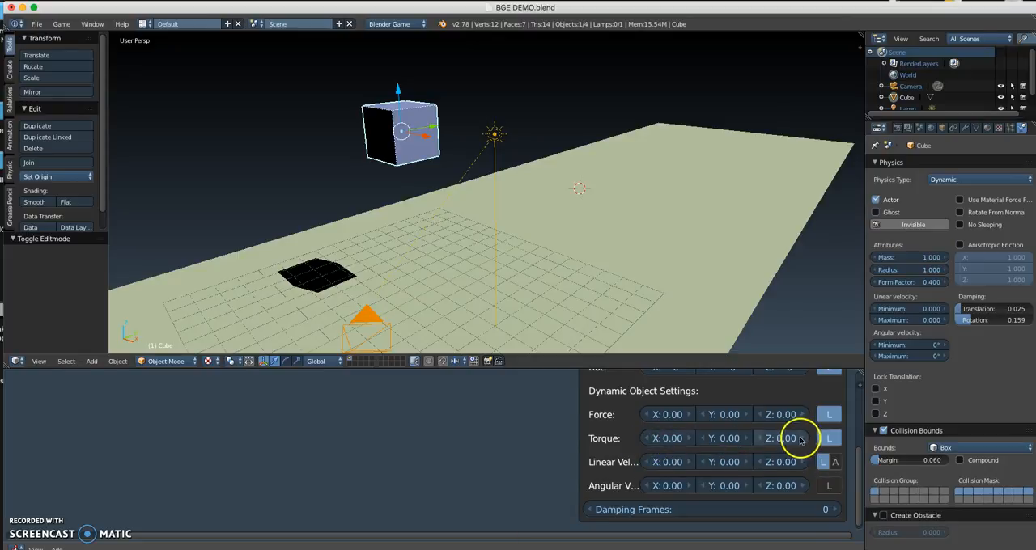
pyautogui.click(729, 463)
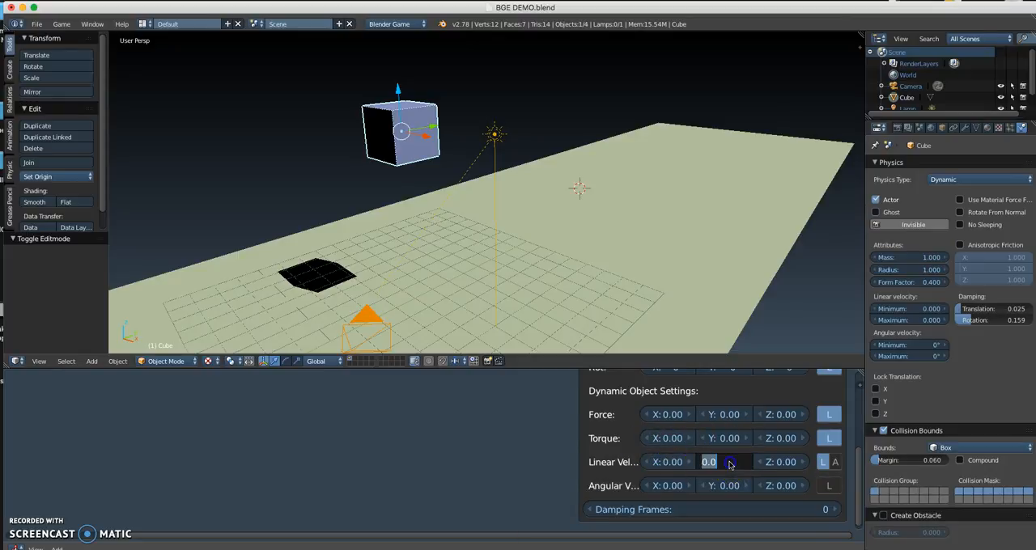
pyautogui.click(557, 284)
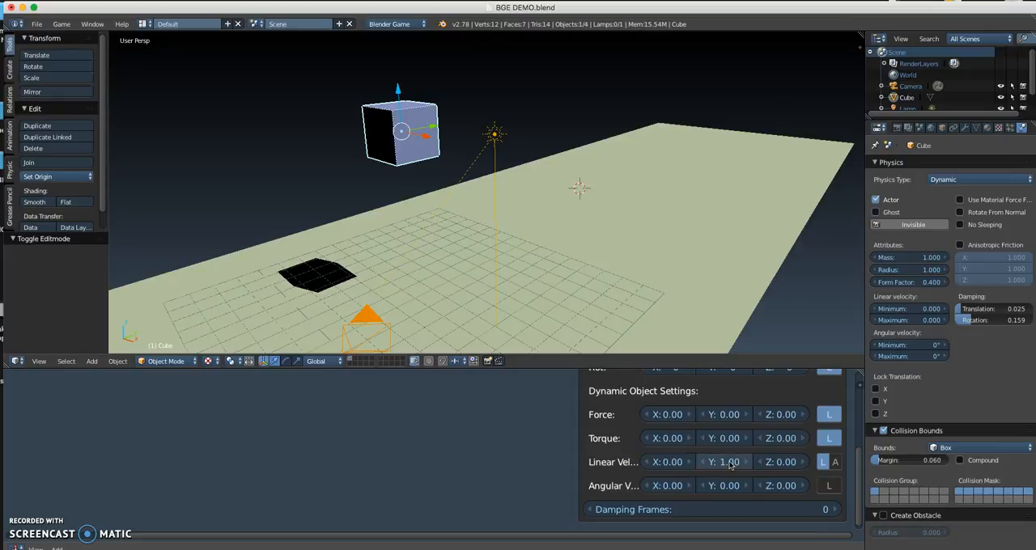
# Step: Test the cube's forward motion in the game before and after setting the Forward actuator's Linear Velocity Y to 4.00
pyautogui.press('p')
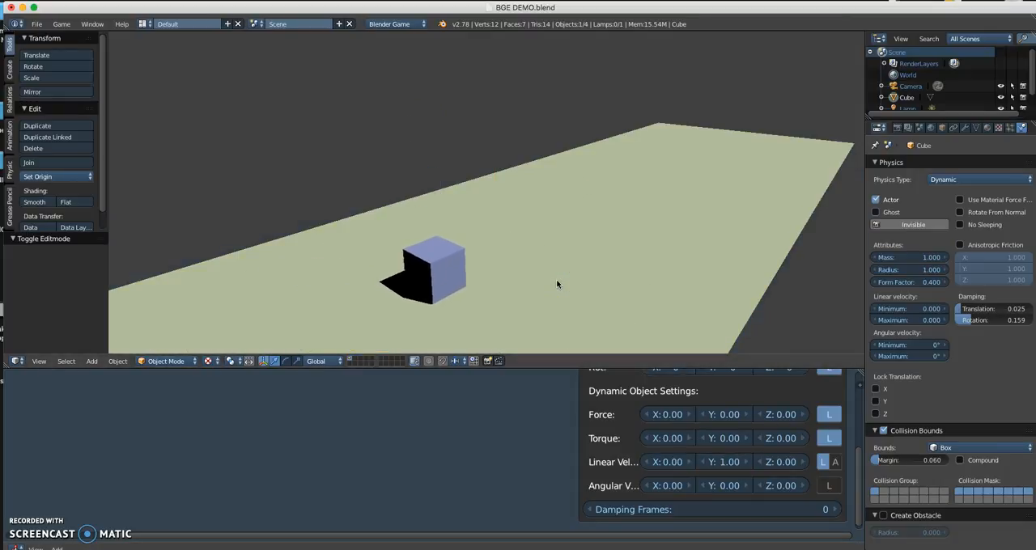
pyautogui.press('Escape')
pyautogui.click(731, 459)
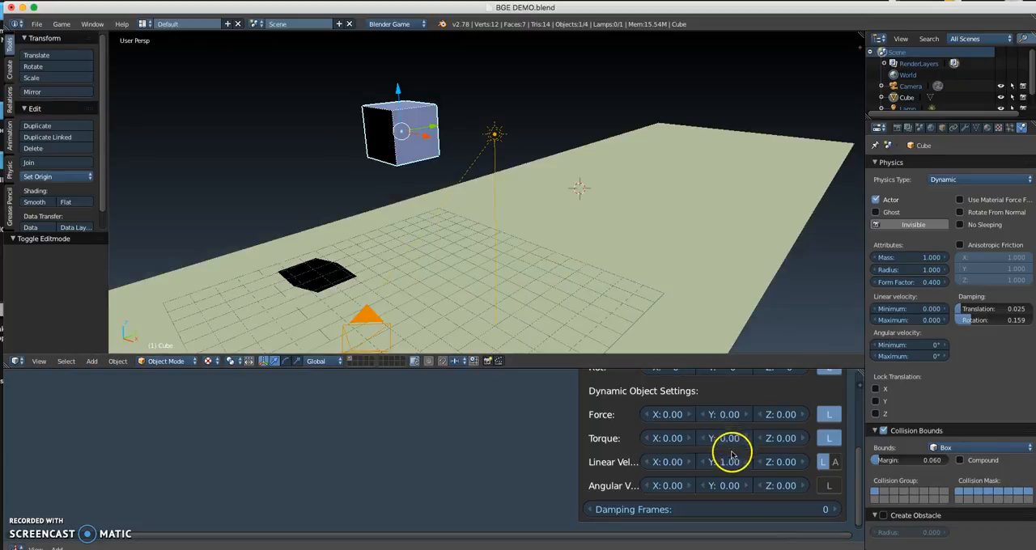
pyautogui.write('4.0')
pyautogui.click(536, 282)
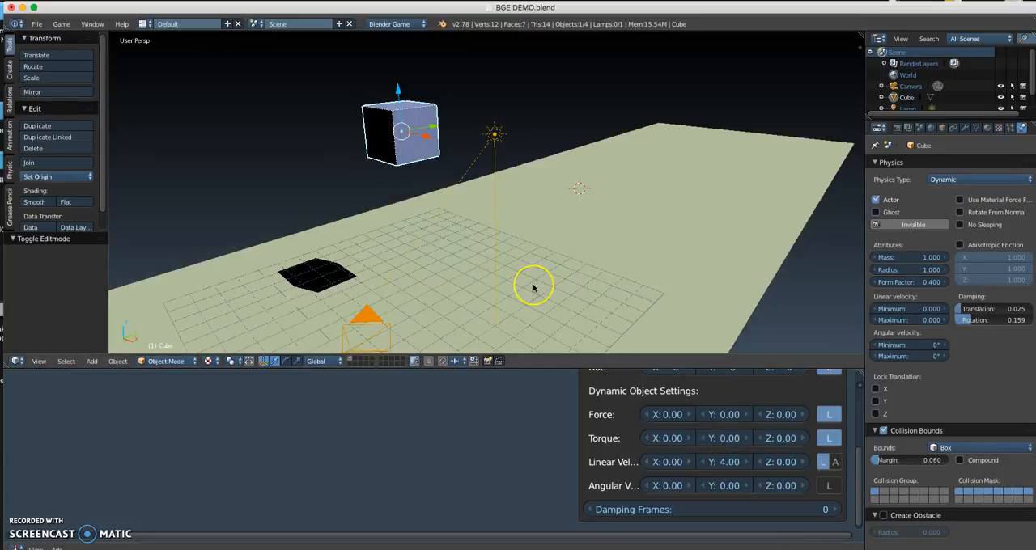
pyautogui.press('p')
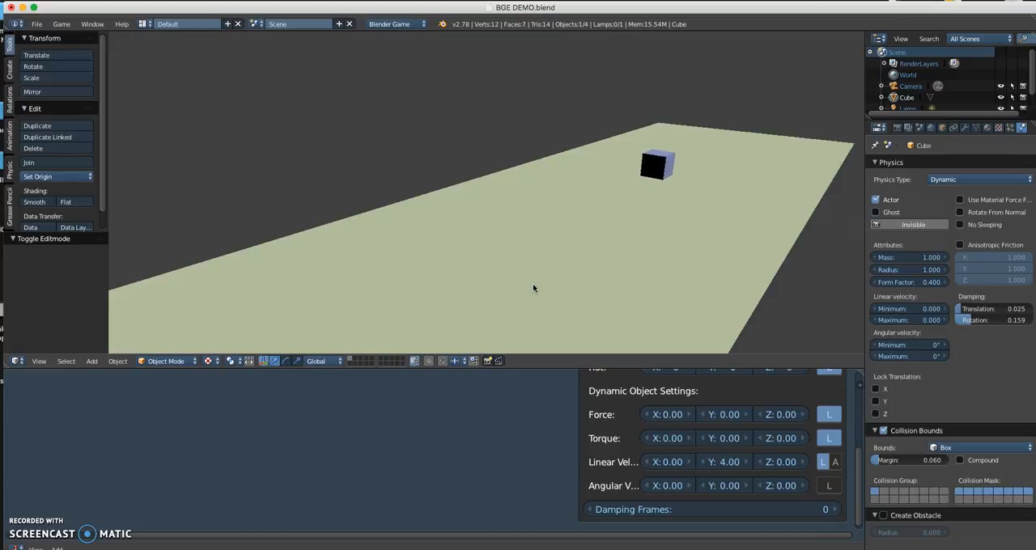
pyautogui.press('Escape')
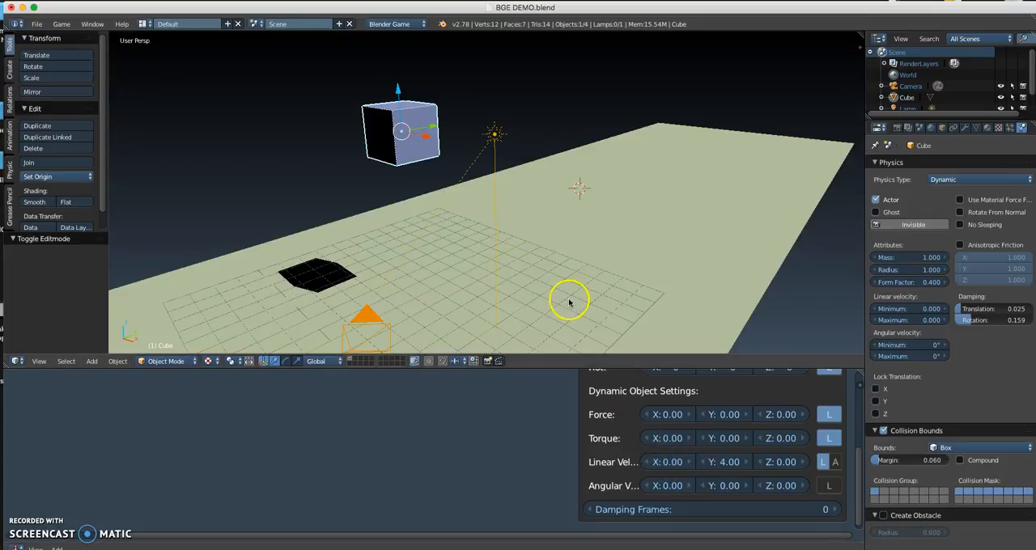
# Step: Set the Forward actuator's Linear Velocity Y to 3.00 and save the file over the existing one
pyautogui.scroll(-2, 546, 423)
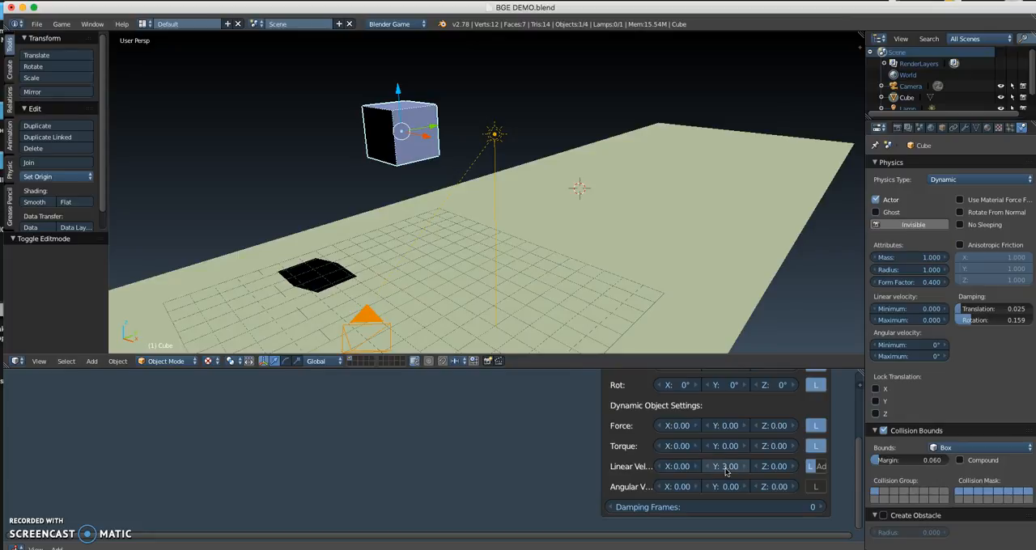
pyautogui.hotkey('ctrl', 's')
pyautogui.click(455, 240)
# Step: Collapse the Forward motion actuator's settings in the cube's game logic
pyautogui.scroll(-1, 550, 403)
pyautogui.scroll(3, 503, 406)
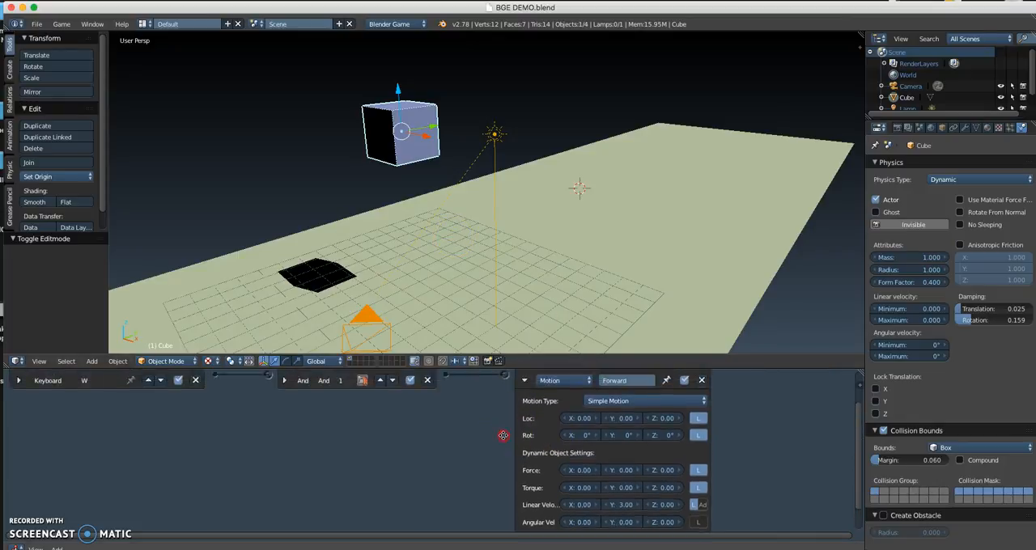
pyautogui.click(525, 386)
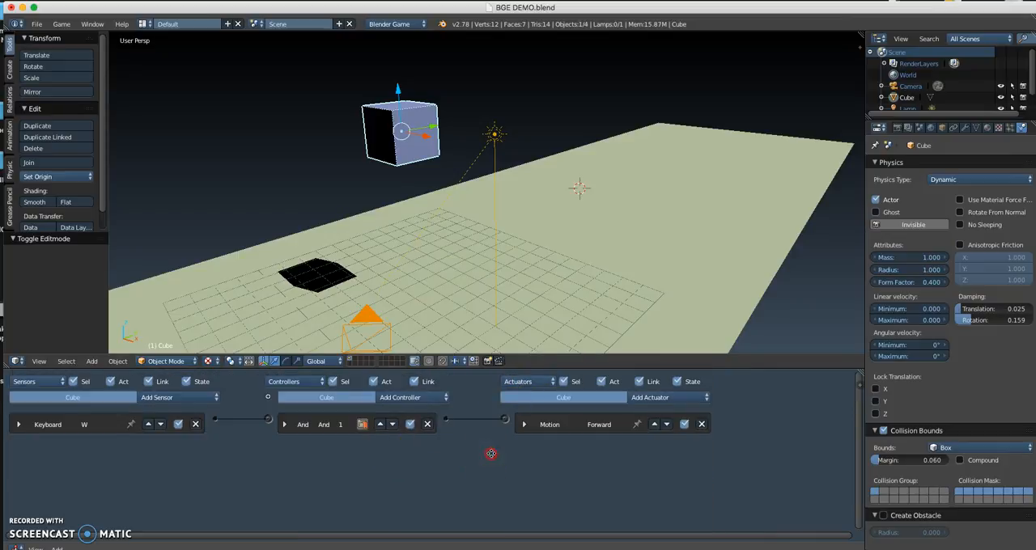
# Step: Add a Keyboard sensor named A to the cube, assign the A key to it and collapse it
pyautogui.click(156, 395)
pyautogui.click(165, 315)
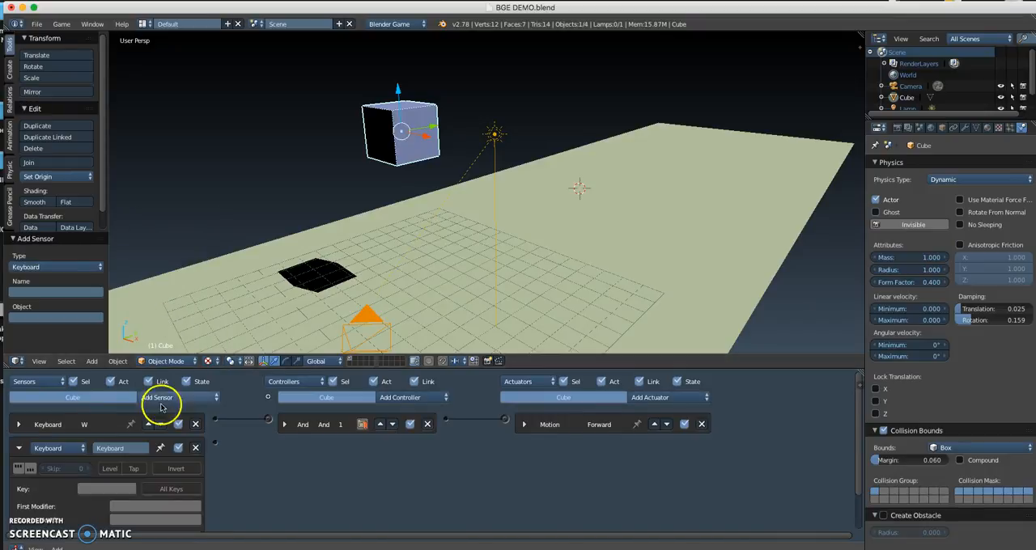
pyautogui.click(122, 447)
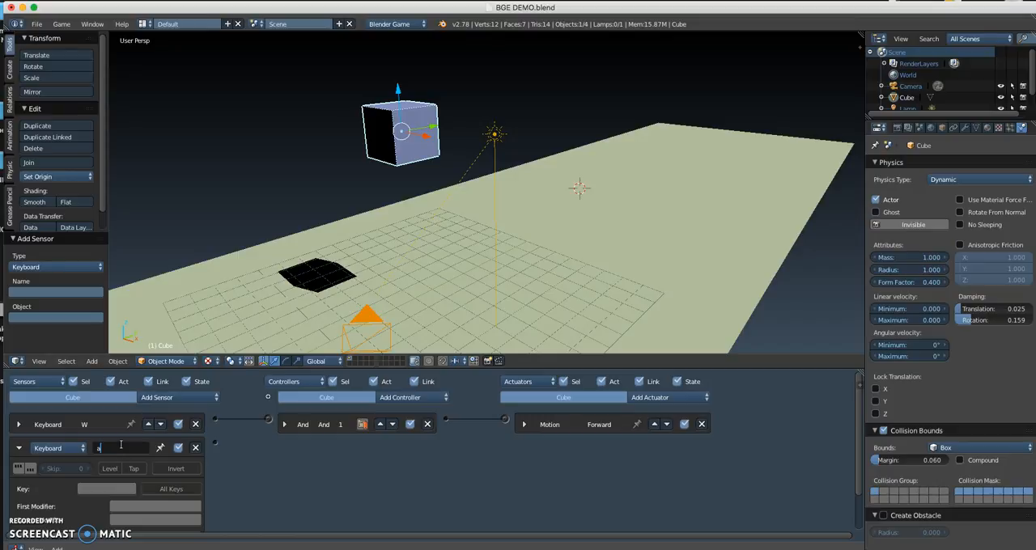
pyautogui.write('A')
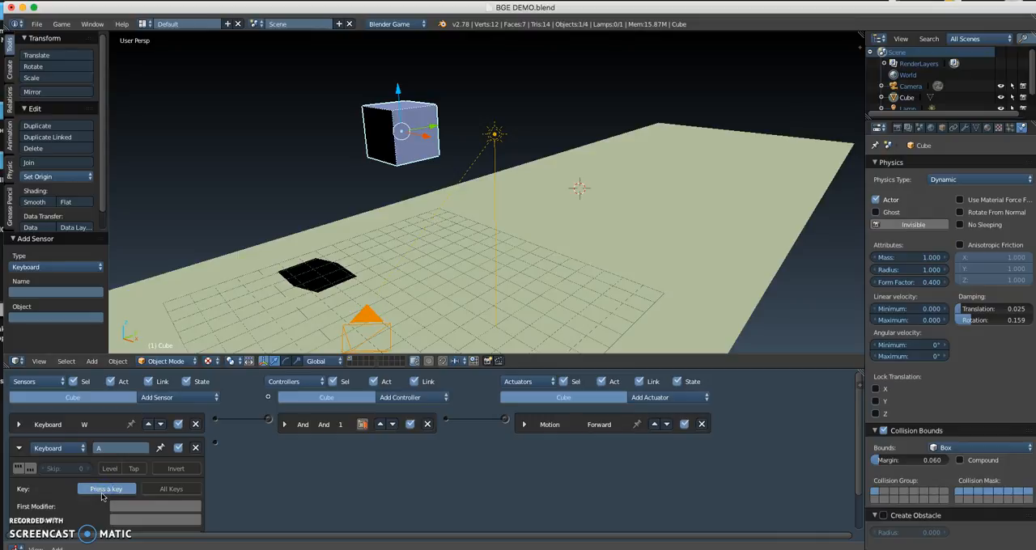
pyautogui.click(224, 468)
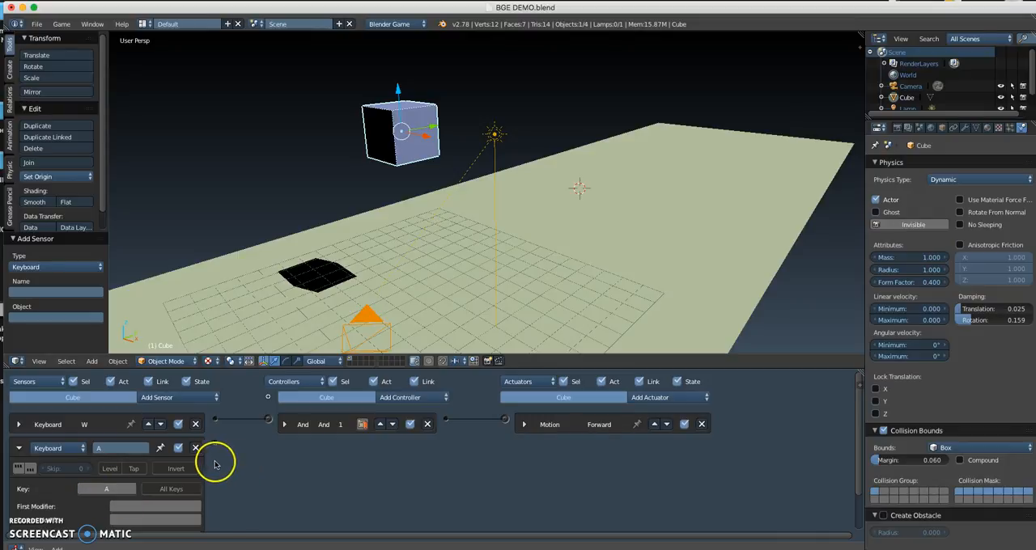
pyautogui.click(19, 449)
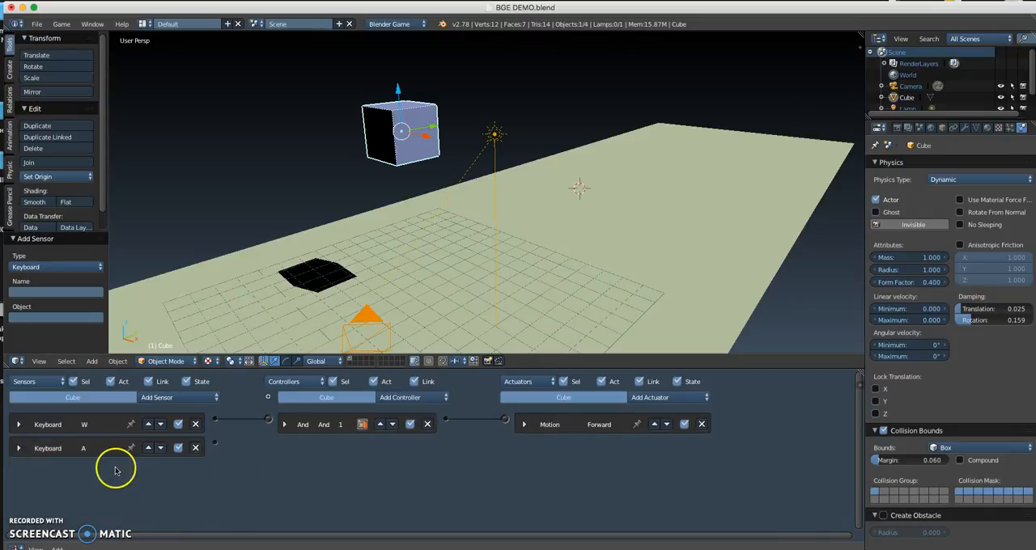
# Step: Add a Motion actuator to the cube and link the A keyboard sensor to it through a new And controller
pyautogui.click(661, 397)
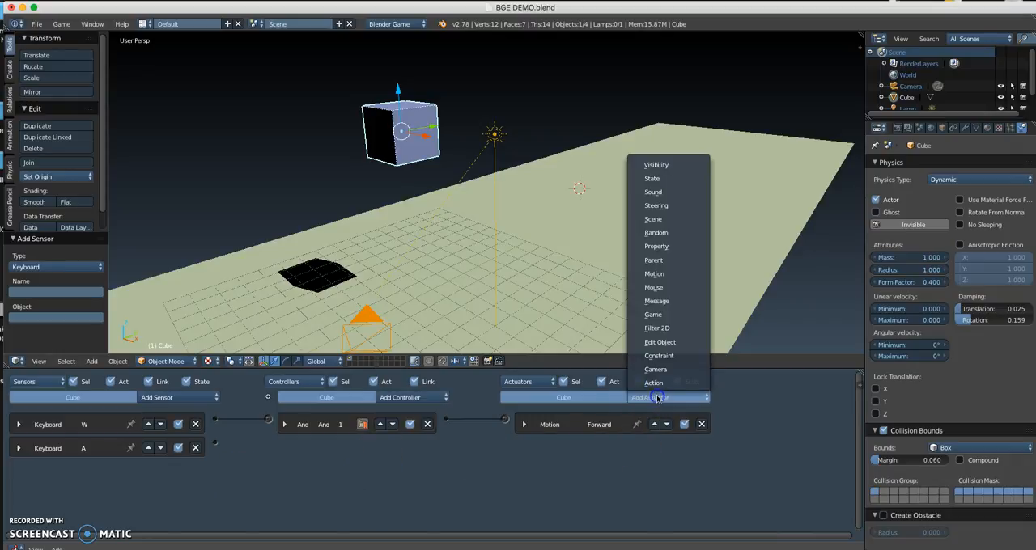
pyautogui.click(654, 273)
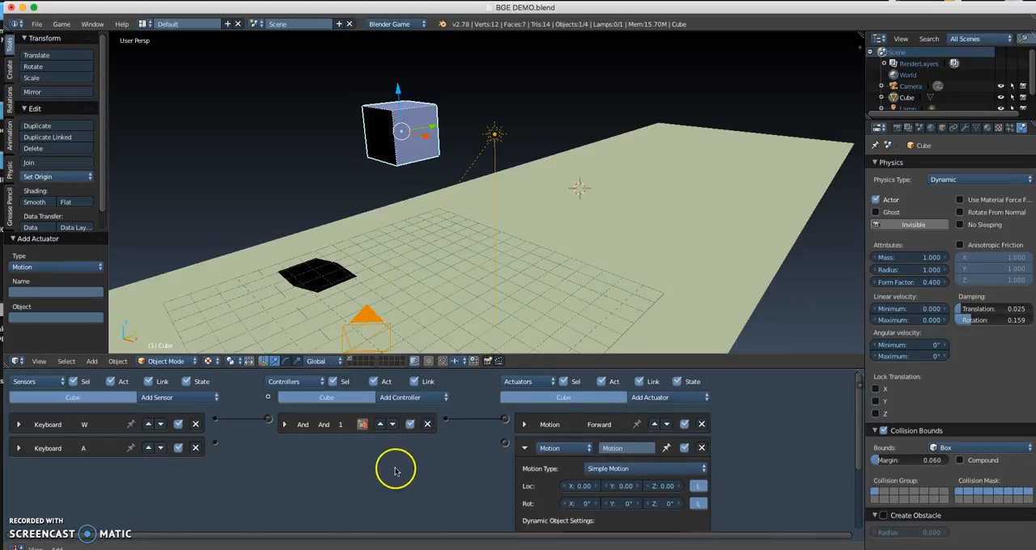
pyautogui.moveTo(293, 474); pyautogui.dragTo(505, 444)
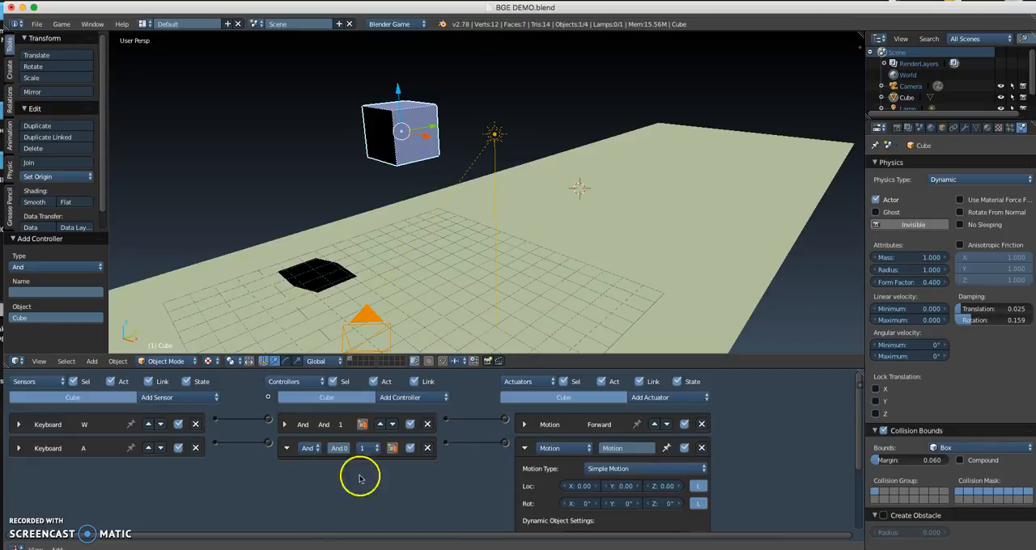
pyautogui.click(287, 448)
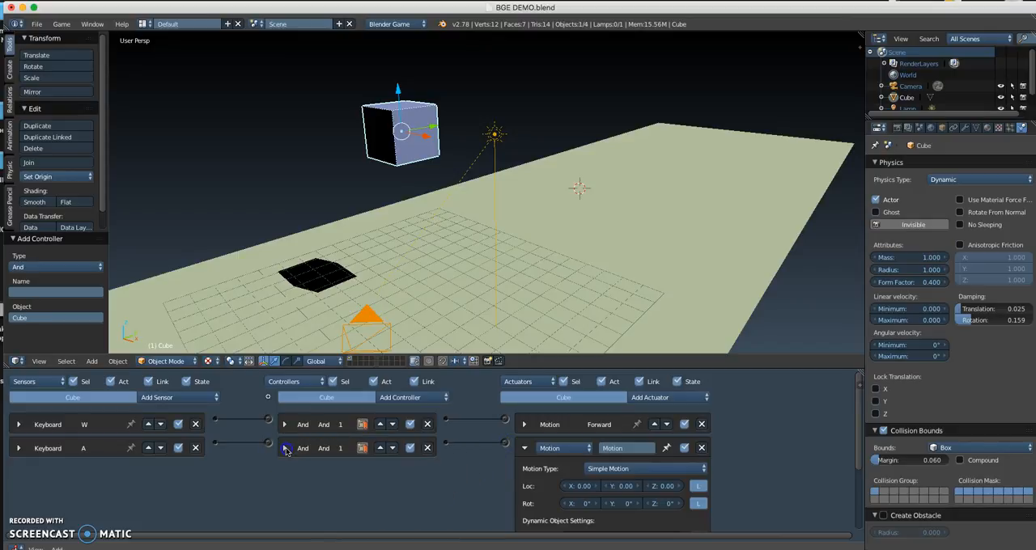
# Step: Rename the new Motion actuator as Turn Left and set its Rot Z to 5°
pyautogui.click(637, 448)
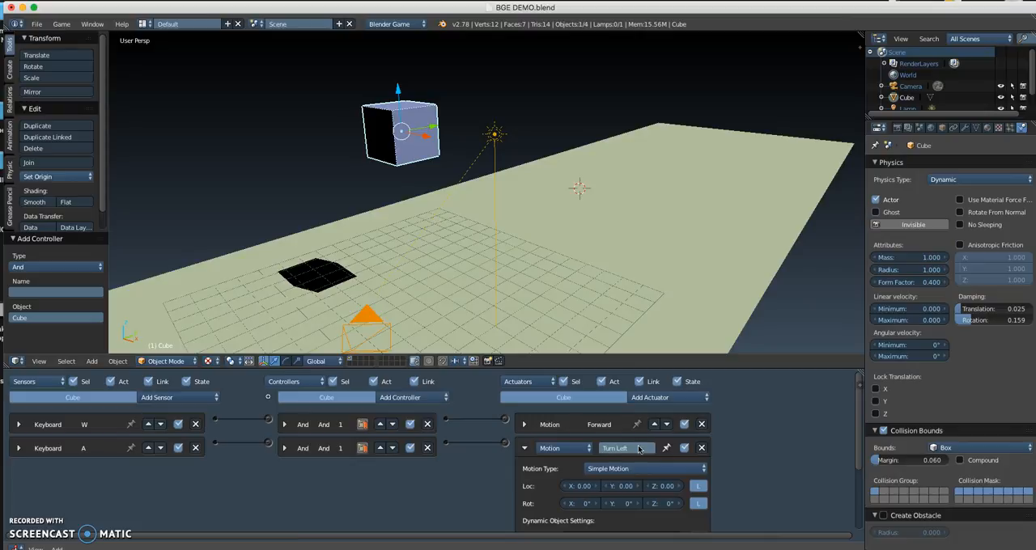
pyautogui.scroll(-1, 503, 487)
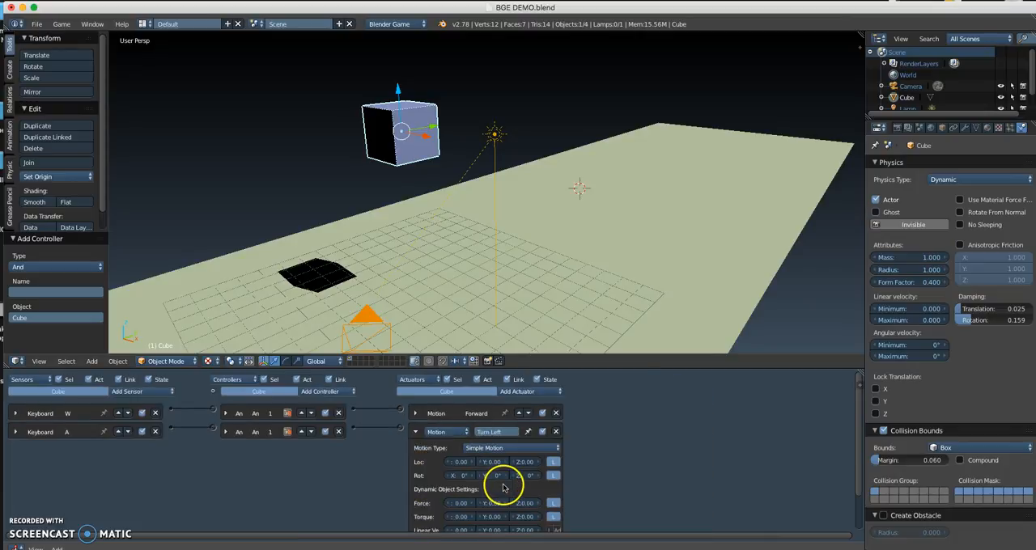
pyautogui.scroll(1, 504, 488)
pyautogui.moveTo(481, 495); pyautogui.dragTo(467, 451, button='middle')
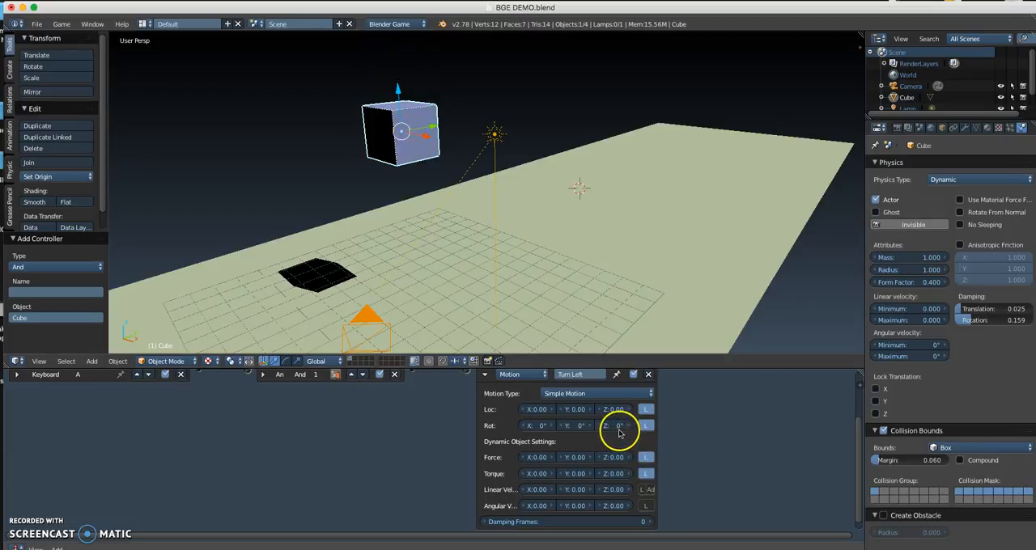
pyautogui.scroll(4, 620, 430)
pyautogui.moveTo(689, 460); pyautogui.dragTo(471, 459, button='middle')
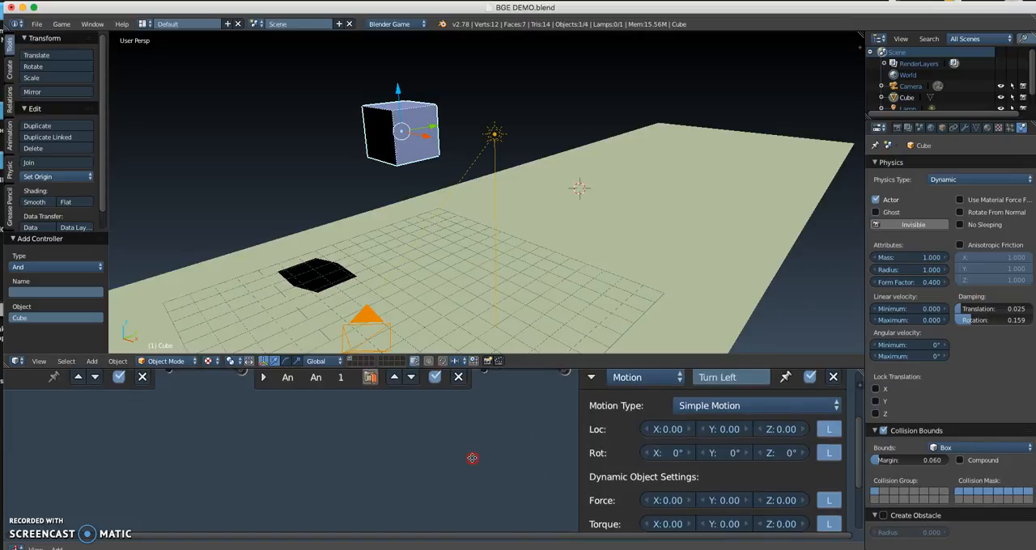
pyautogui.click(790, 457)
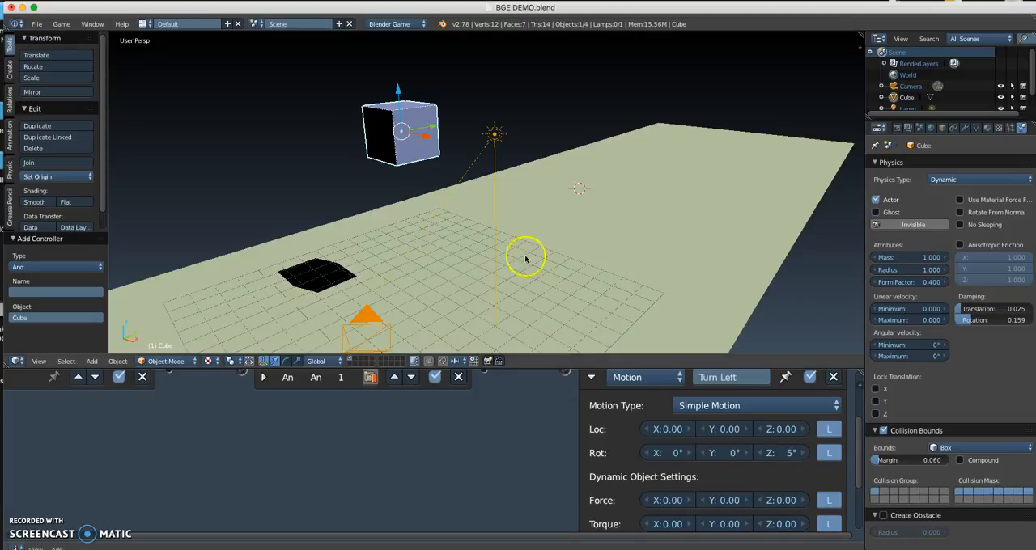
# Step: Test the cube's turning in the game before and after setting the Turn Left actuator's Rot Z to 2.5°
pyautogui.press('p')
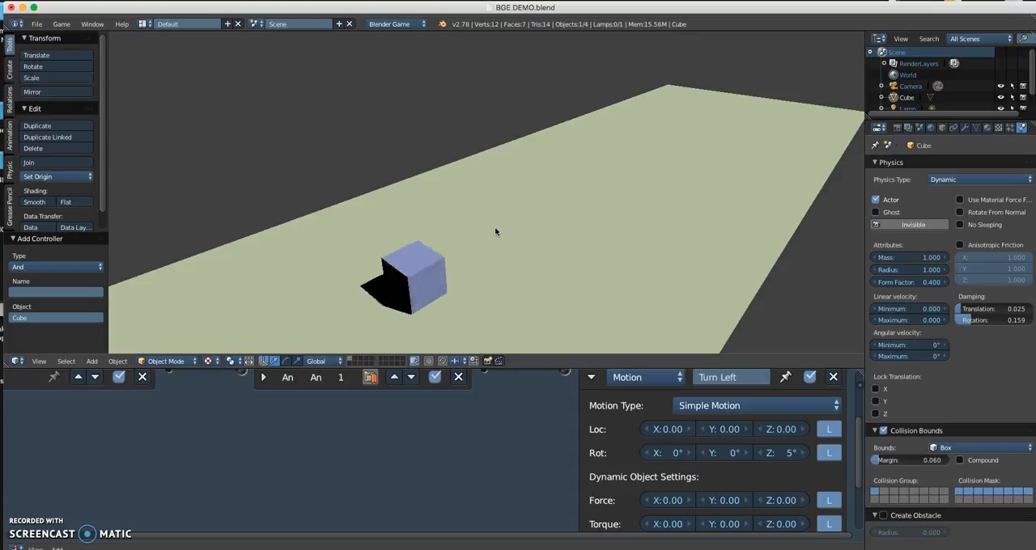
pyautogui.press('Escape')
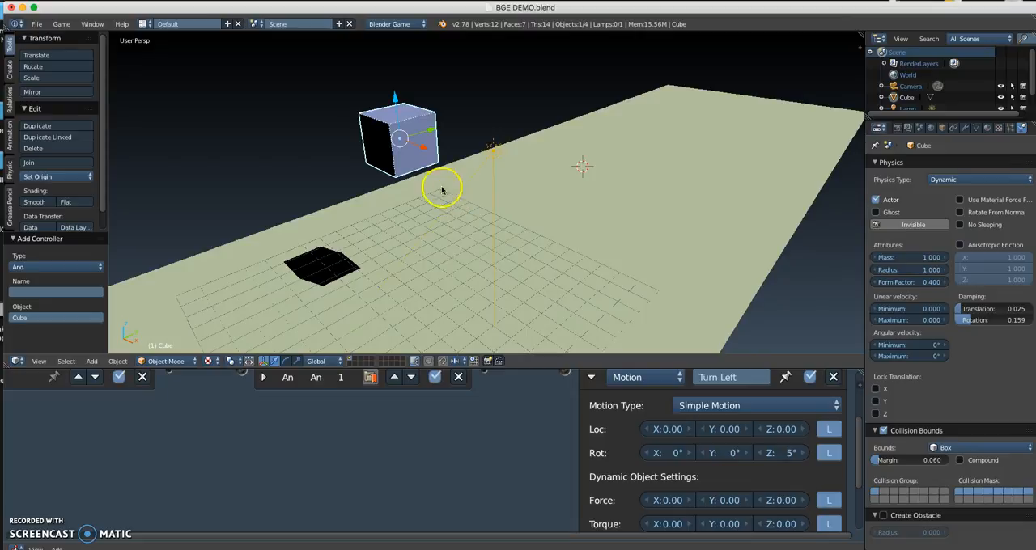
pyautogui.click(780, 455)
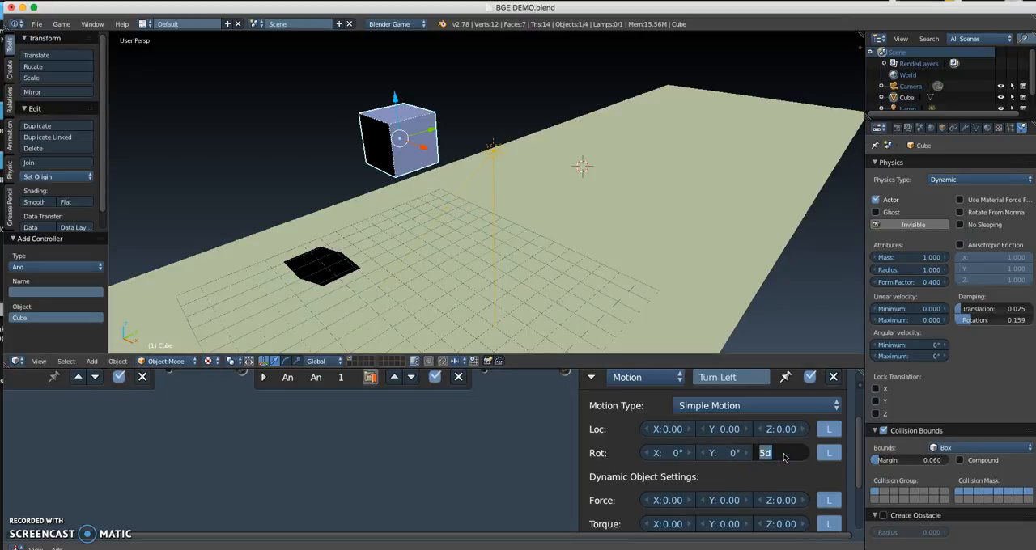
pyautogui.click(641, 332)
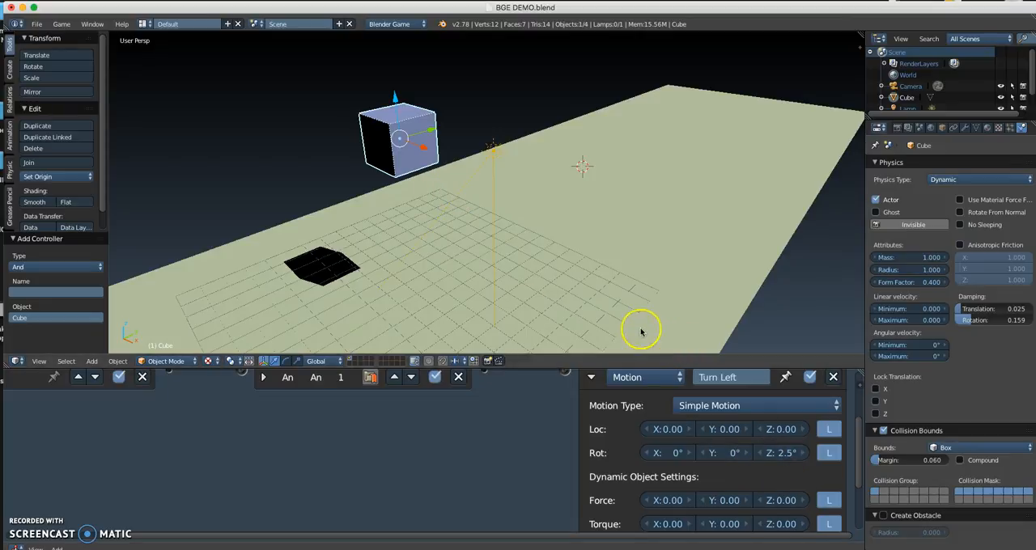
pyautogui.press('p')
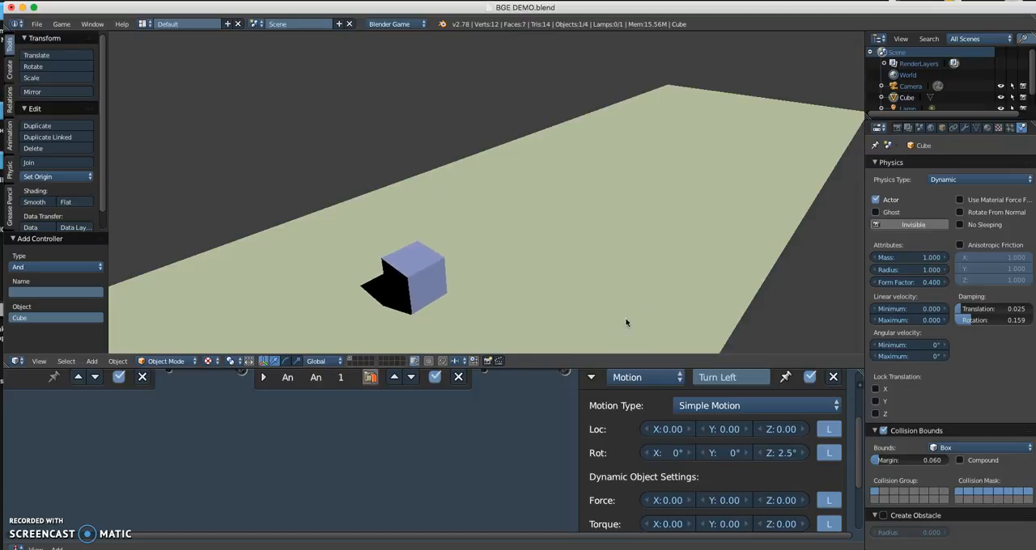
pyautogui.press('Escape')
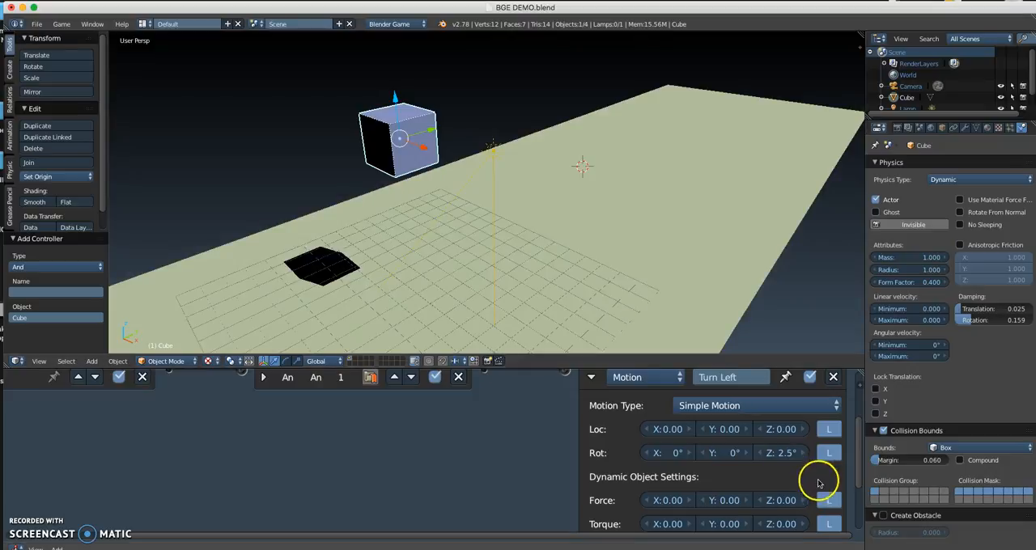
# Step: Set the Turn Left actuator's Rot Z to 2° and collapse its settings
pyautogui.click(778, 455)
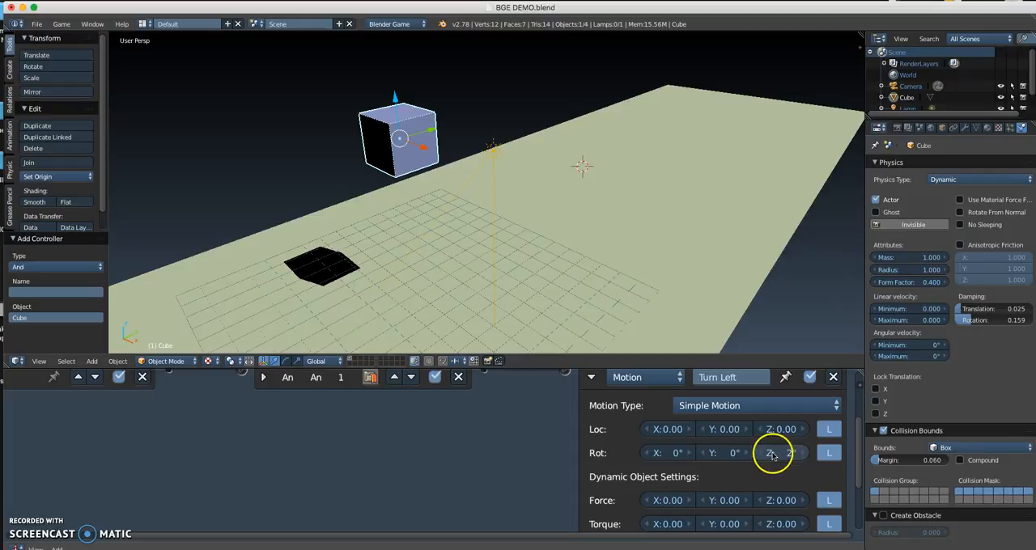
pyautogui.scroll(-2, 555, 421)
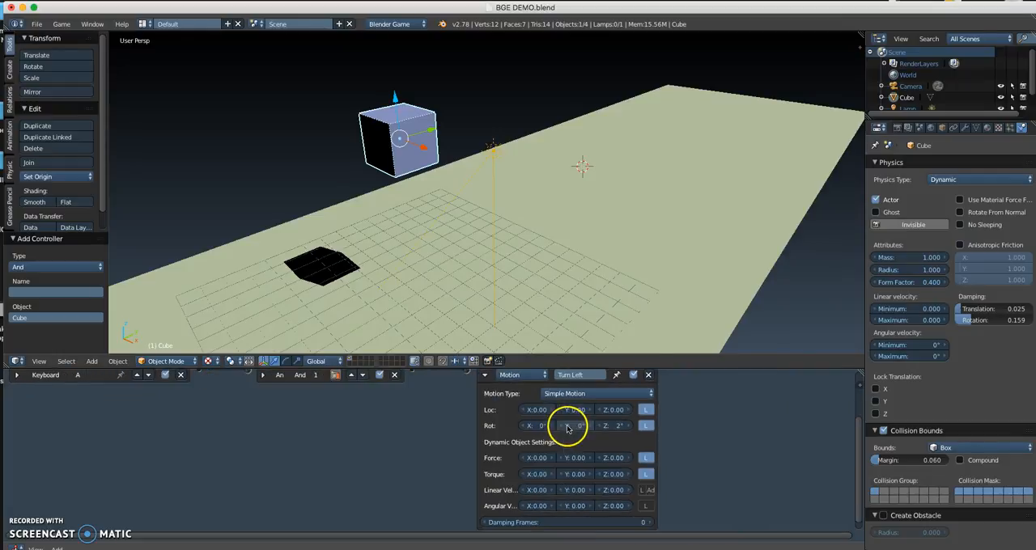
pyautogui.scroll(-1, 453, 433)
pyautogui.scroll(-1, 405, 405)
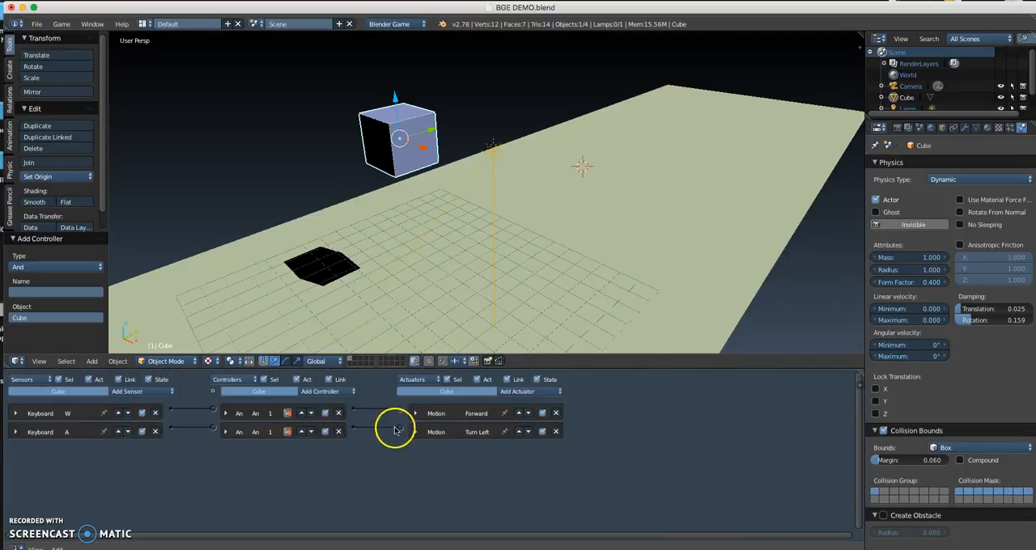
# Step: Add a Keyboard sensor to the cube, assign it the D key and collapse its settings
pyautogui.click(129, 393)
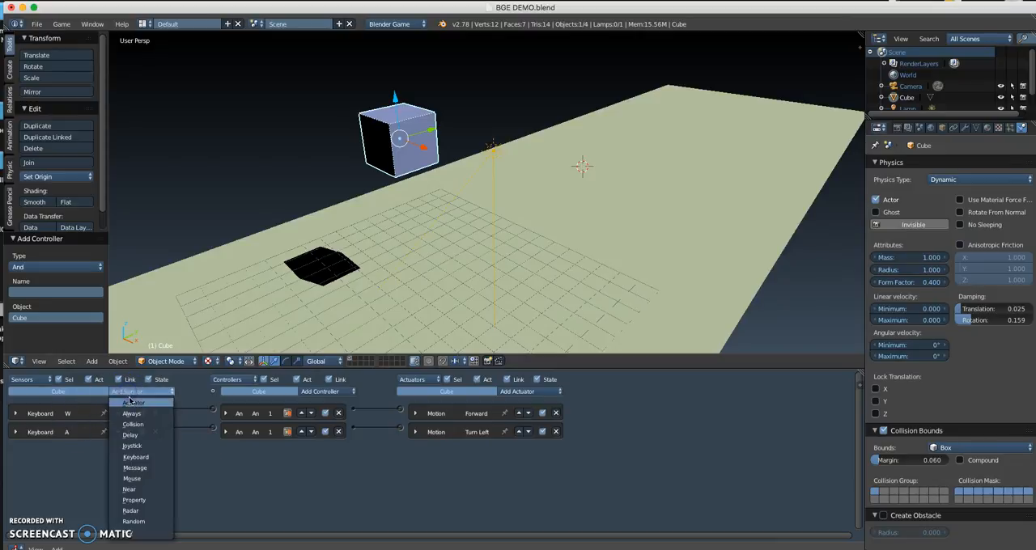
pyautogui.click(134, 457)
pyautogui.scroll(2, 116, 469)
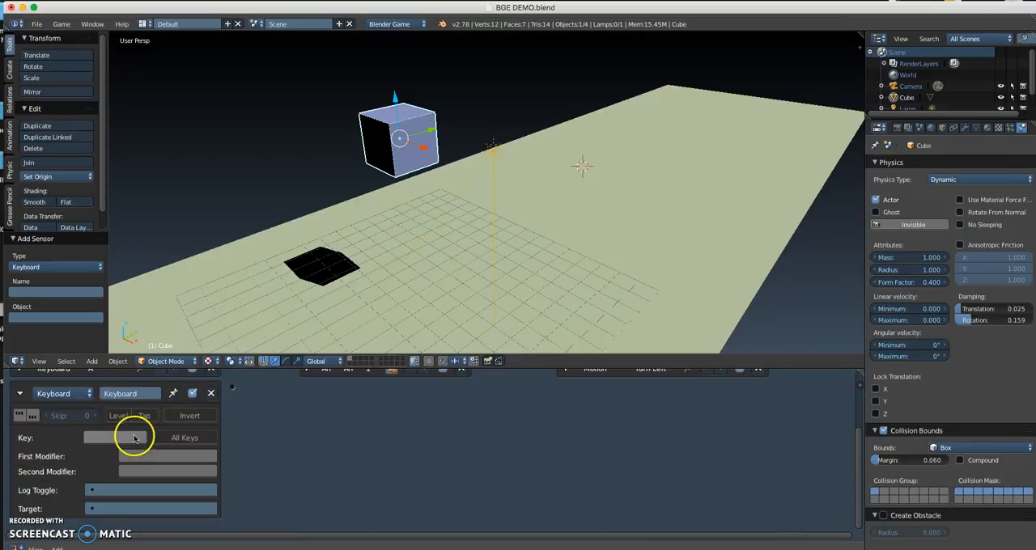
pyautogui.click(120, 394)
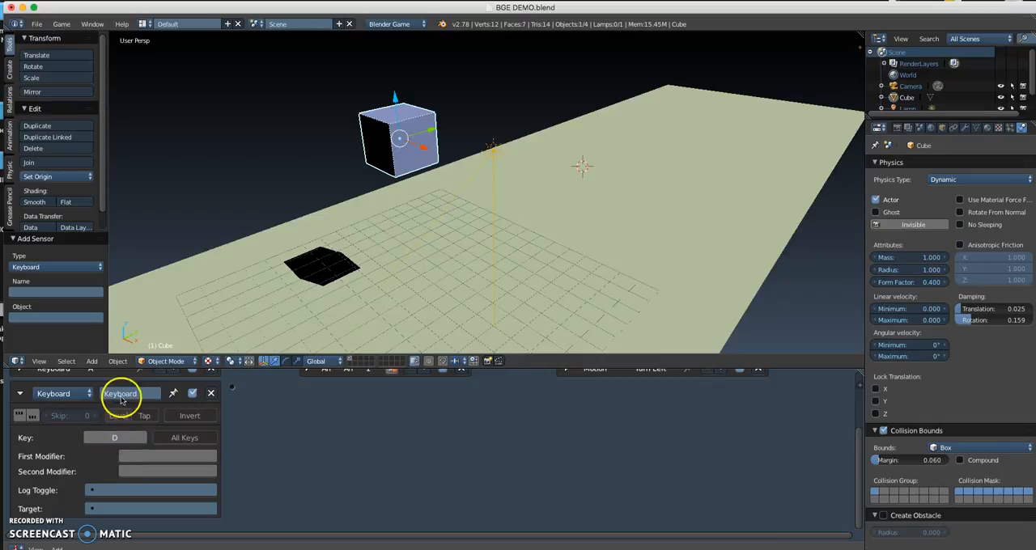
pyautogui.click(17, 395)
pyautogui.scroll(-2, 16, 395)
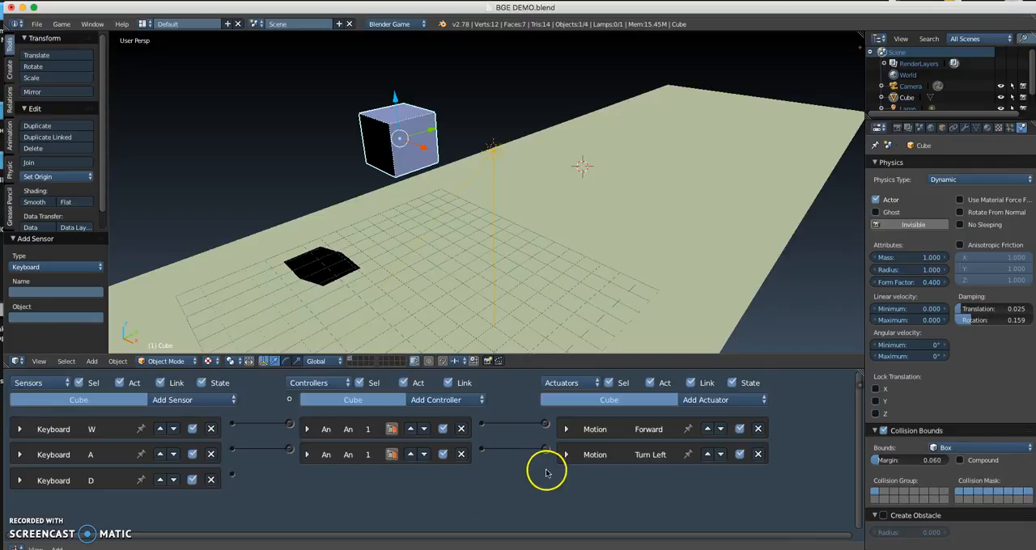
# Step: Add a Motion actuator to the cube and link the D keyboard sensor to it through a new And controller
pyautogui.click(701, 400)
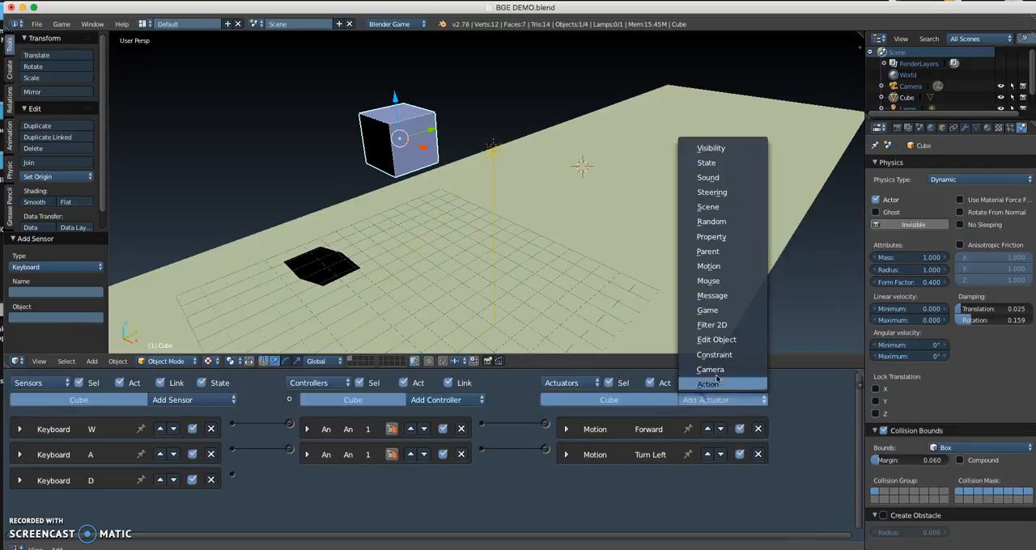
pyautogui.click(713, 267)
pyautogui.moveTo(232, 479); pyautogui.dragTo(545, 474)
# Step: Rename the new Motion actuator as Turn Right, set its Rot Z to -2°, and collapse it and its controller
pyautogui.doubleClick(679, 481)
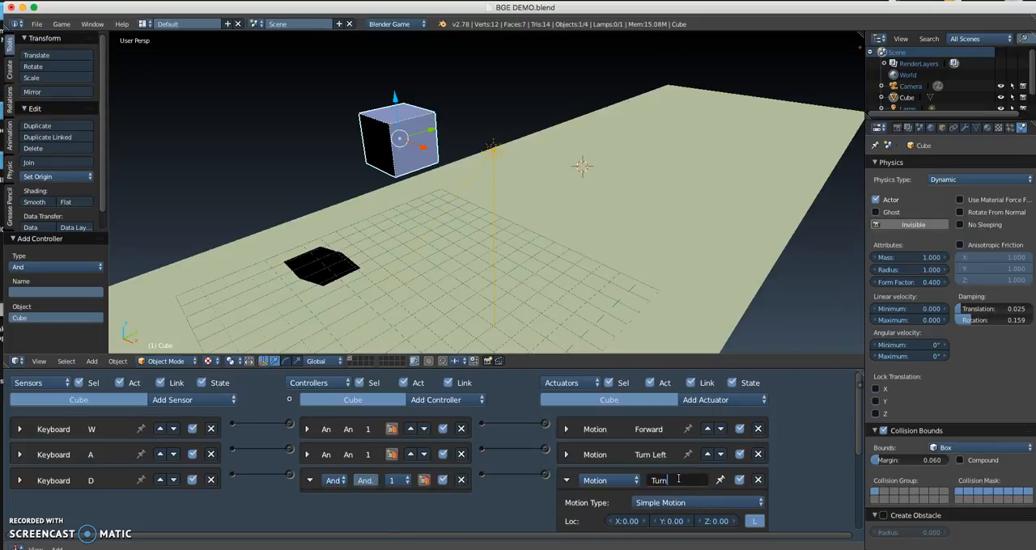
pyautogui.write('Turn Right')
pyautogui.press('Return')
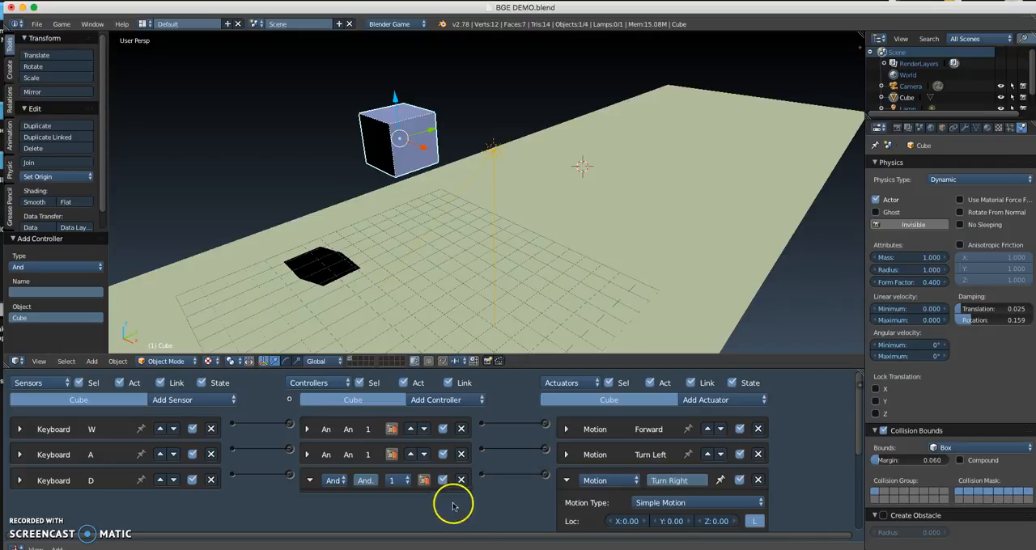
pyautogui.click(308, 480)
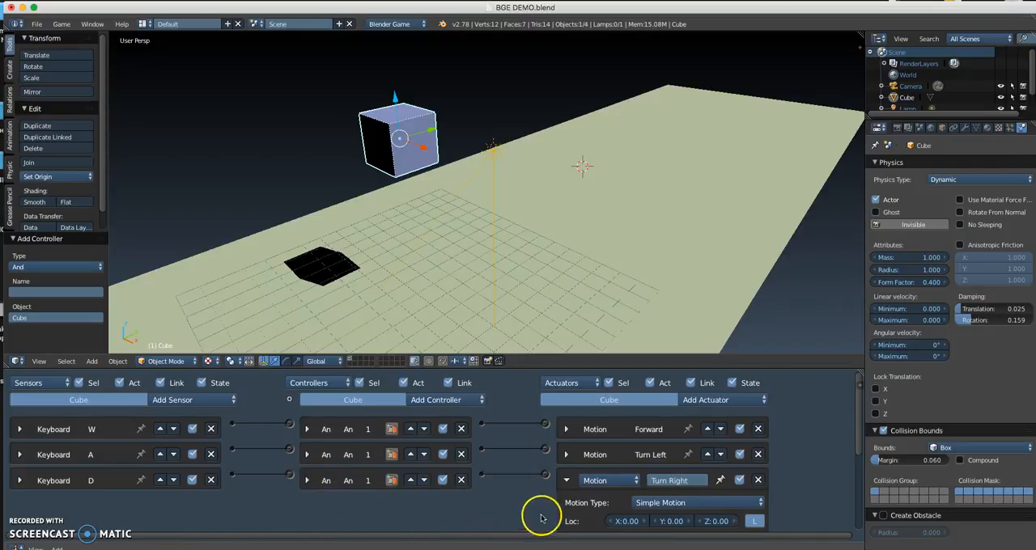
pyautogui.scroll(-2, 540, 518)
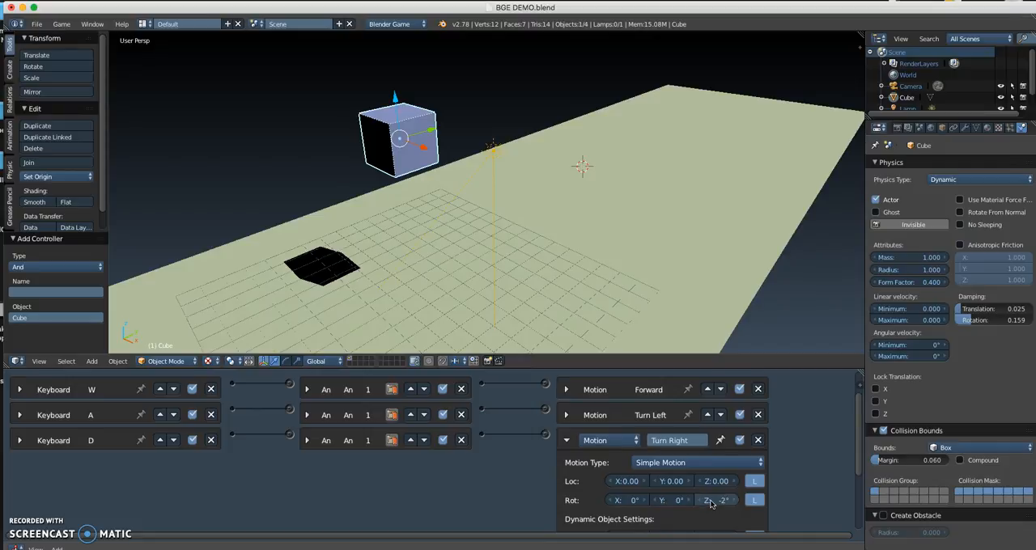
pyautogui.click(565, 440)
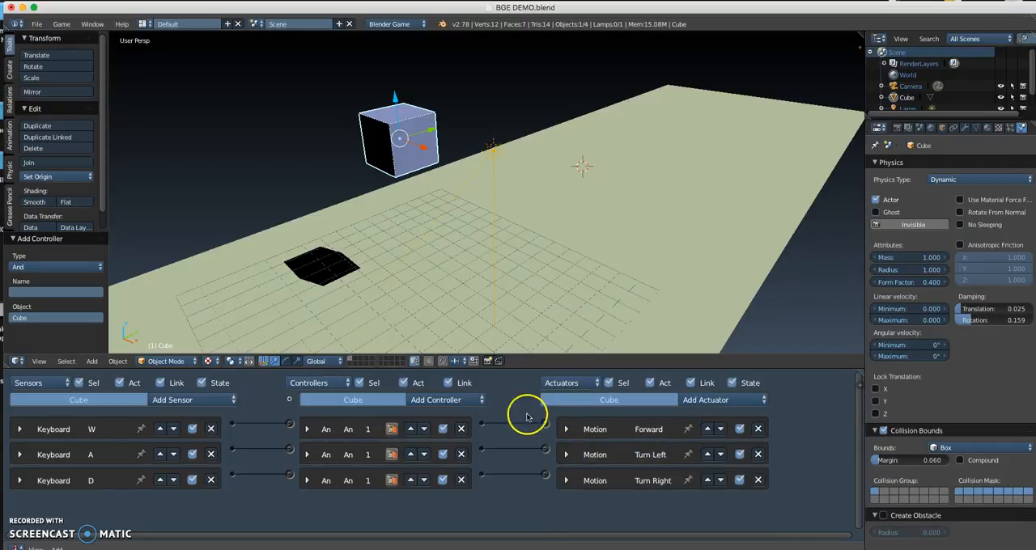
# Step: Save the file and test the cube's forward motion and its left and right turning in the game
pyautogui.hotkey('ctrl', 's')
pyautogui.click(518, 248)
pyautogui.press('p')
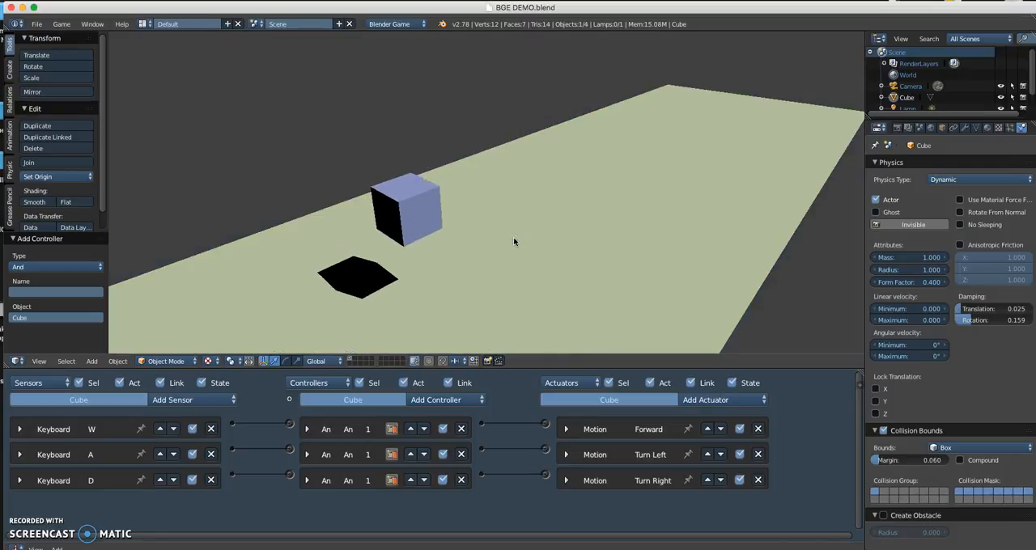
pyautogui.press('w')
pyautogui.press('d')
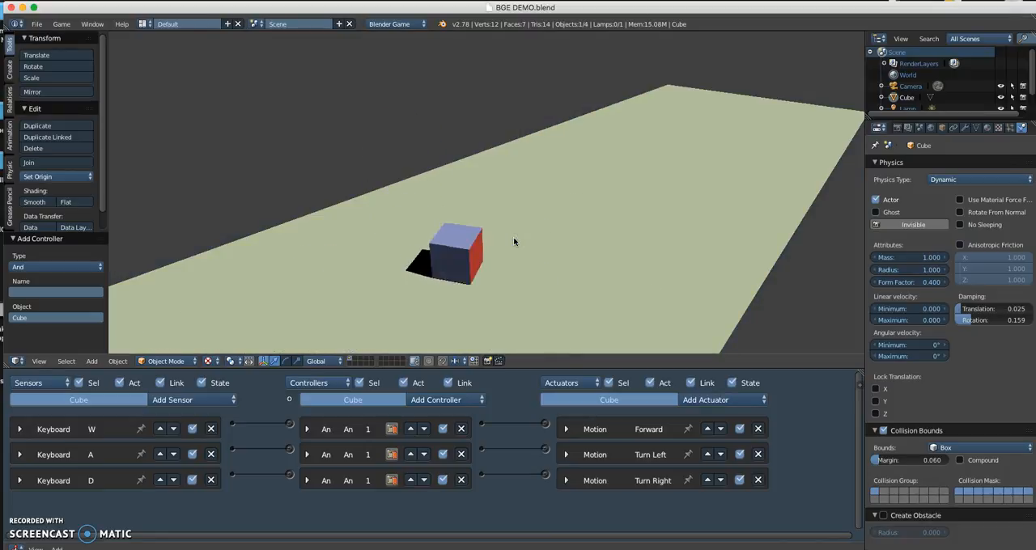
pyautogui.press('a')
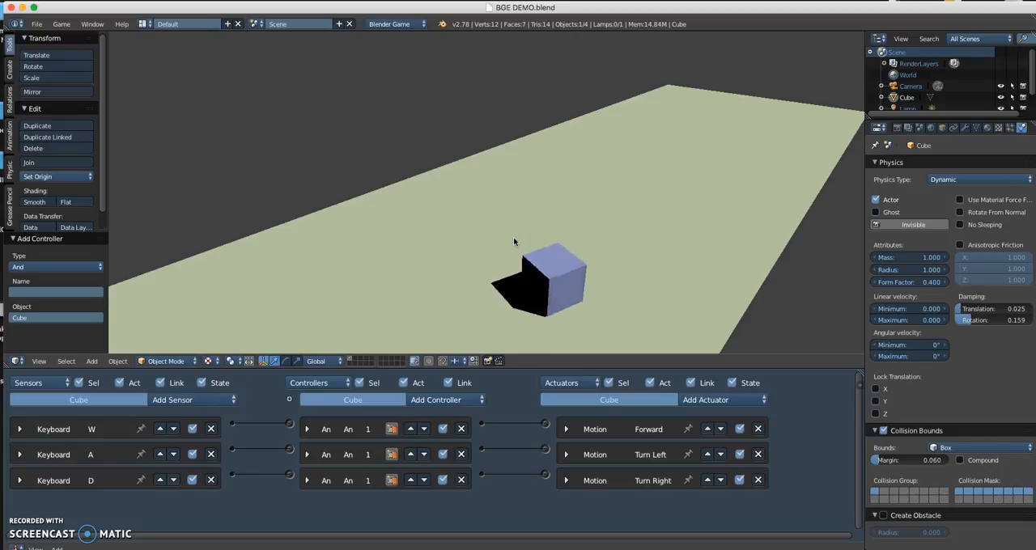
pyautogui.press('a')
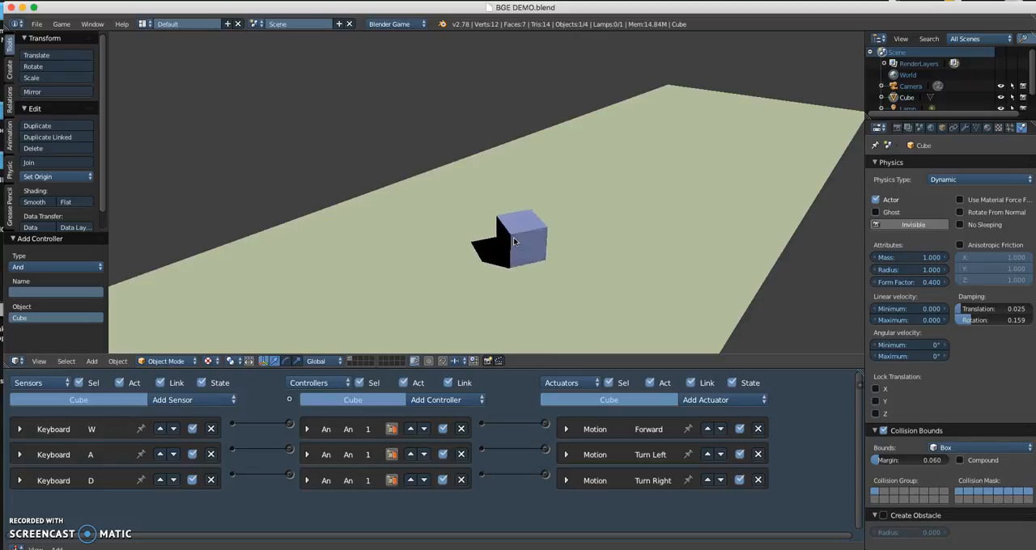
pyautogui.press('a')
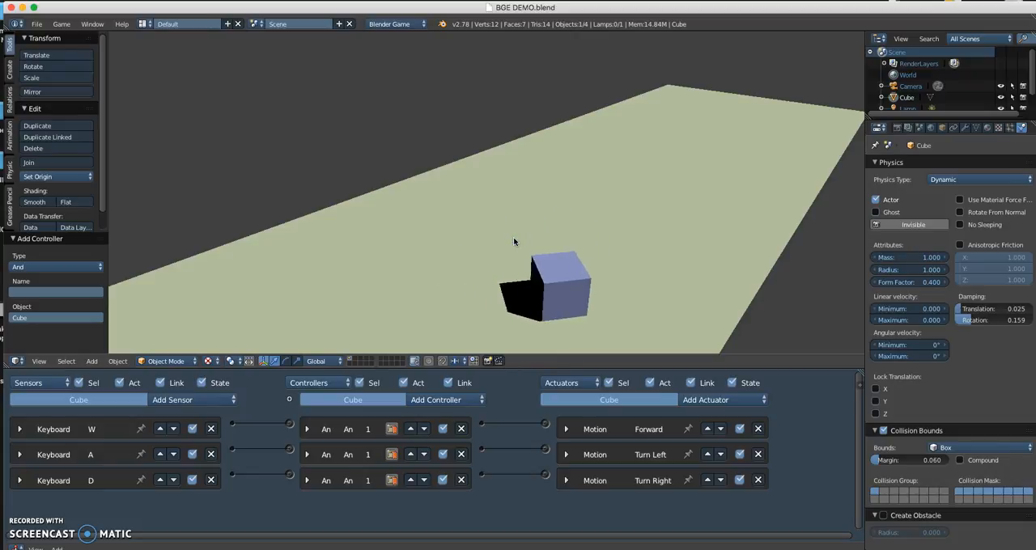
pyautogui.press('d')
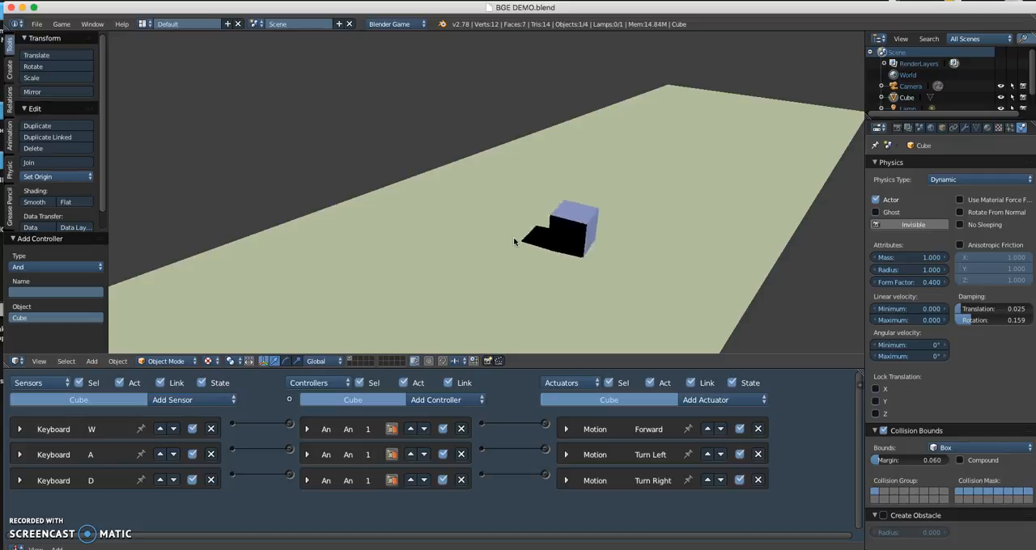
pyautogui.press('d')
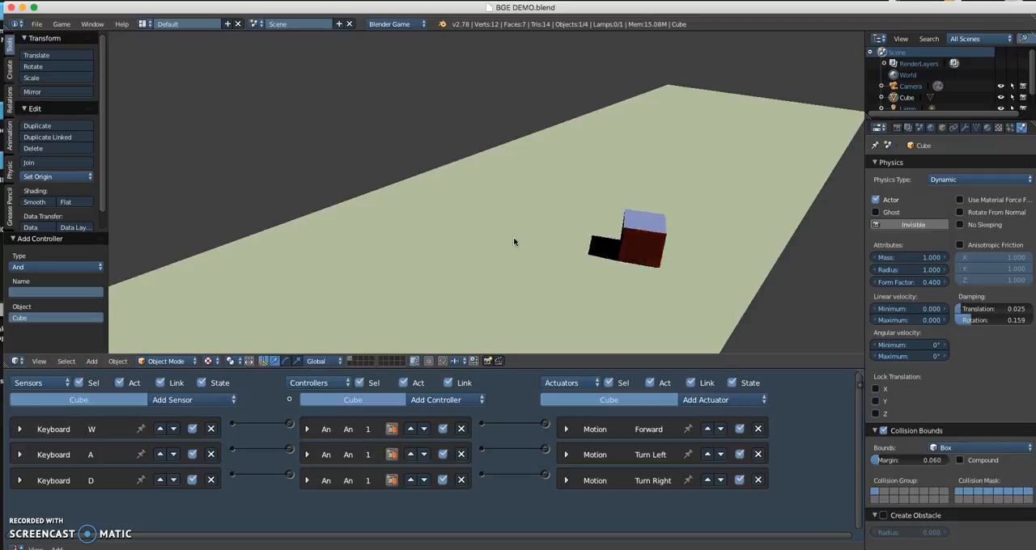
pyautogui.press('Escape')
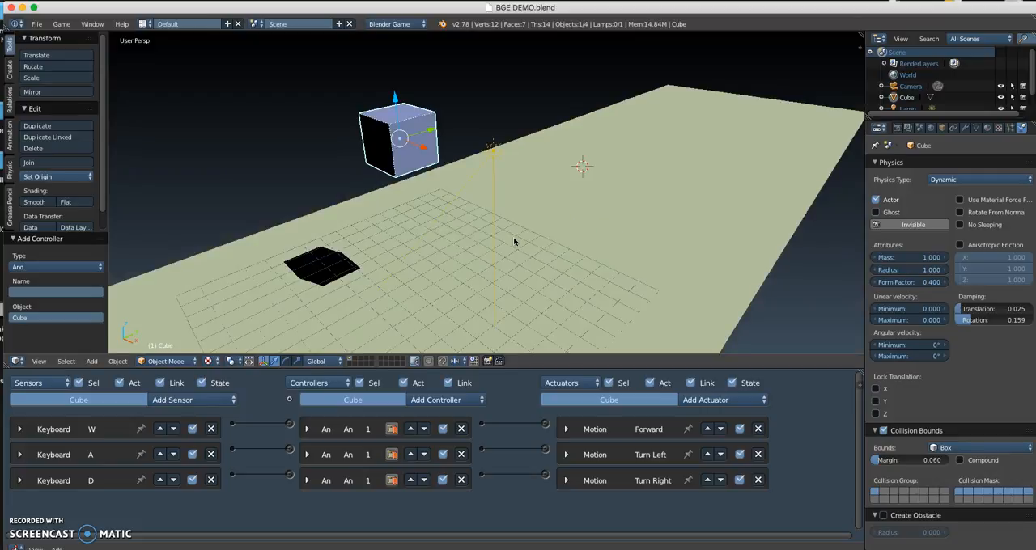
# Step: Set the Forward actuator's Linear Velocity Y to 4.00
pyautogui.click(566, 429)
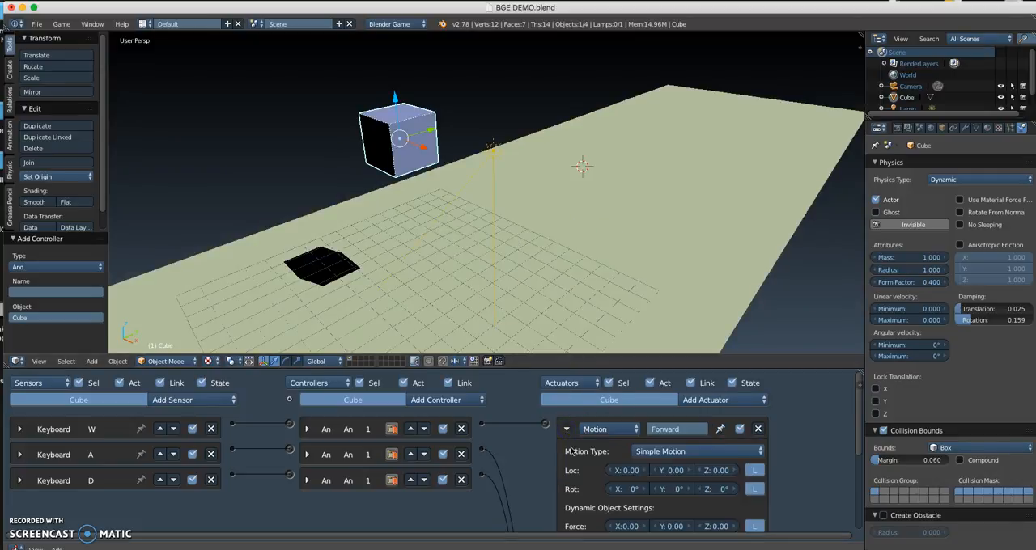
pyautogui.scroll(-5, 564, 480)
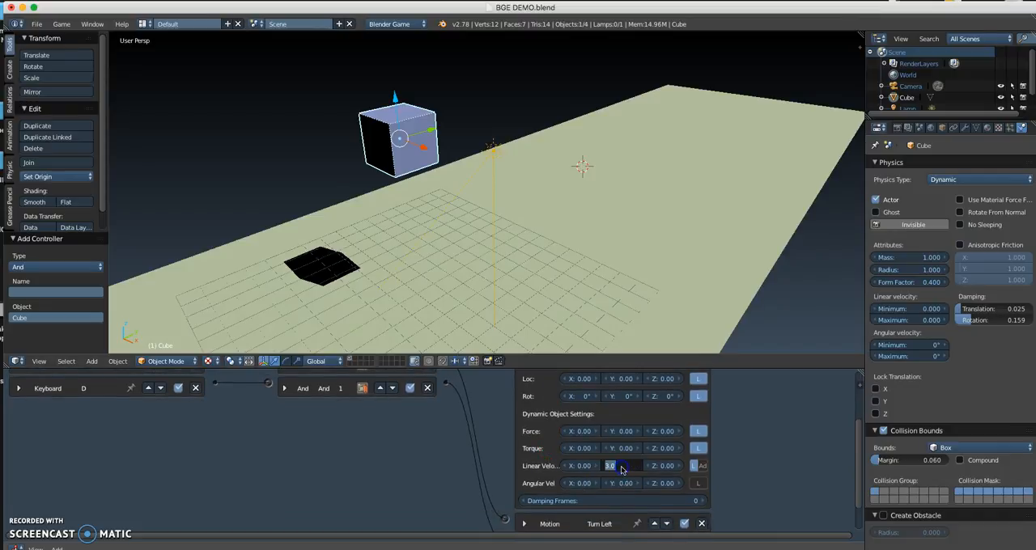
pyautogui.click(456, 227)
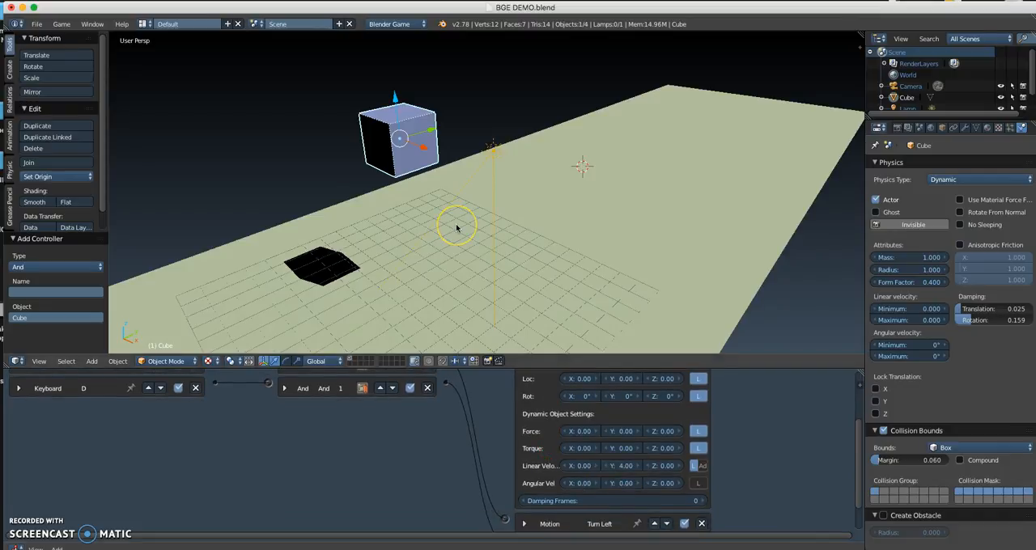
# Step: Test the cube's driving in the game at the new forward speed and collapse the Forward actuator's settings
pyautogui.press('p')
pyautogui.press('d')
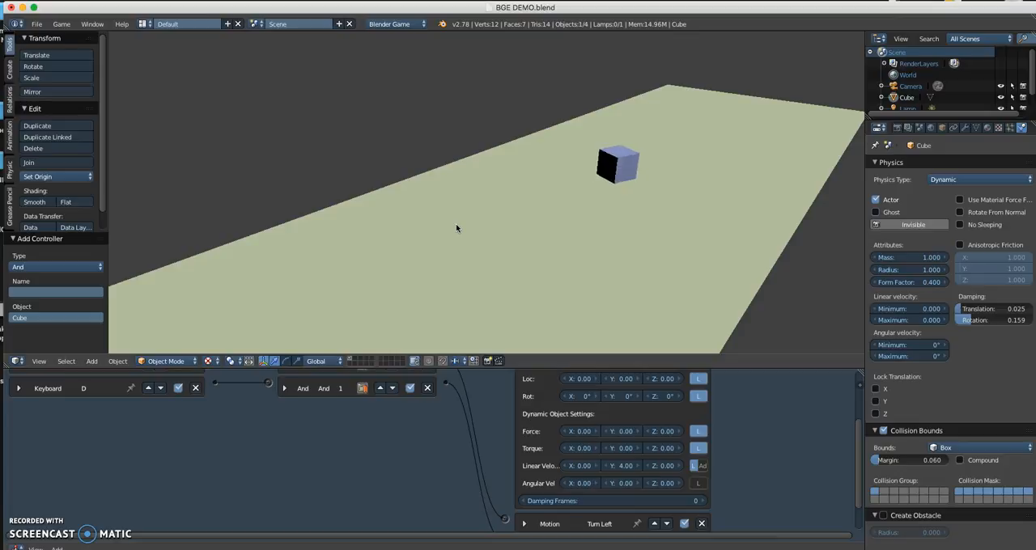
pyautogui.press('Escape')
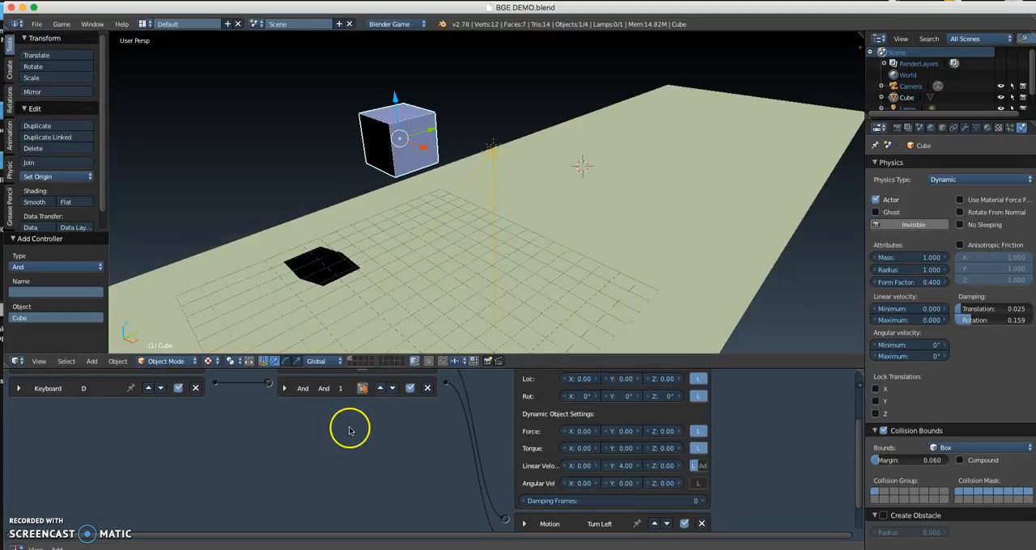
pyautogui.scroll(-3, 349, 428)
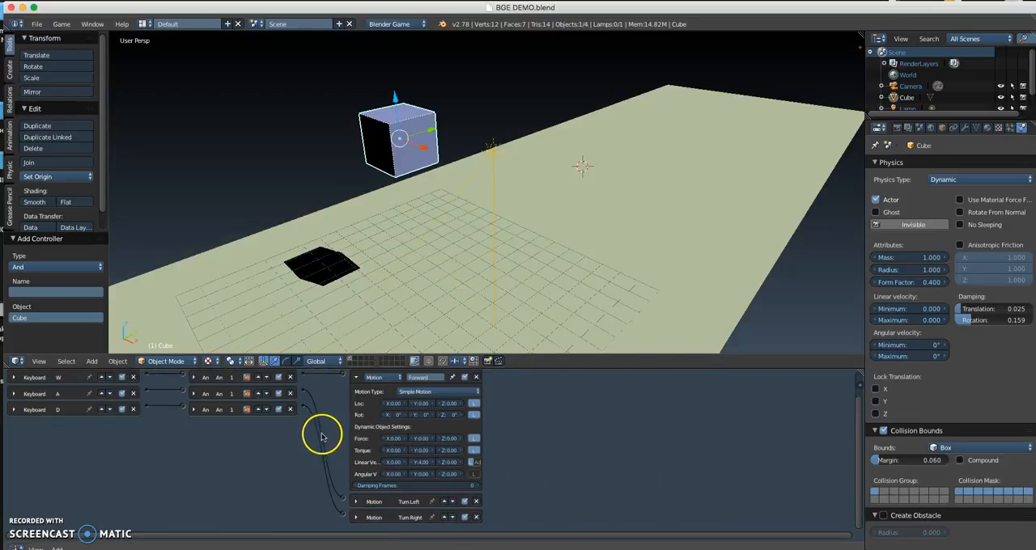
pyautogui.click(357, 380)
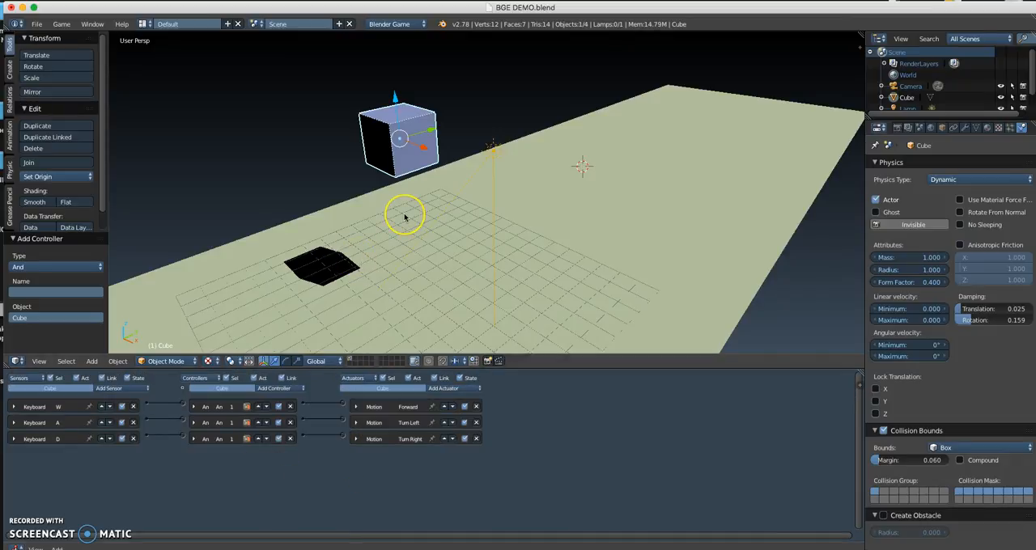